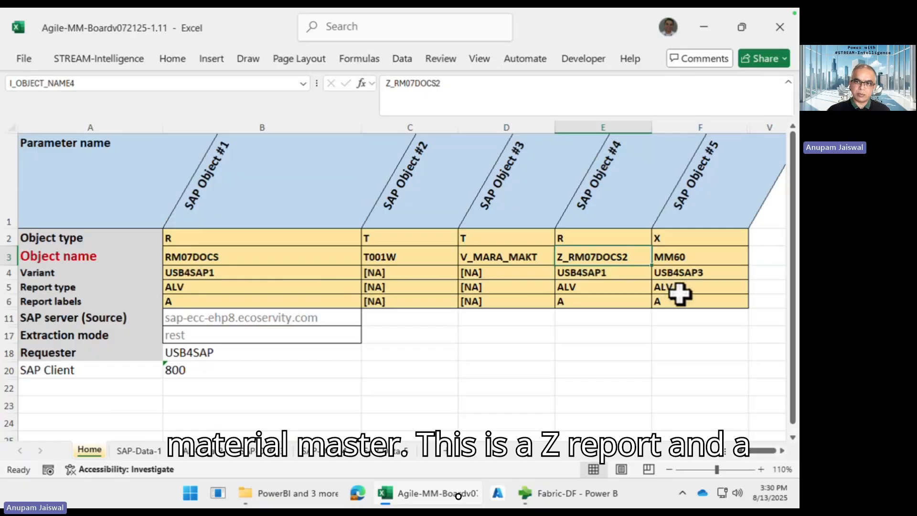
# Open the People-at-Work-Mutliplex-v1.3.6.pbit template from the PowerBI folder in Power BI Desktop
pyautogui.click(700, 261)
pyautogui.click(512, 402)
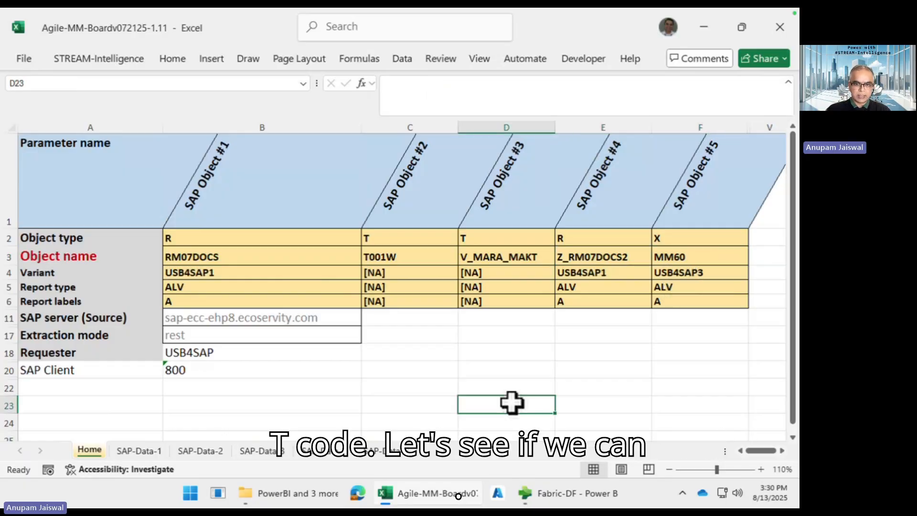
pyautogui.click(323, 499)
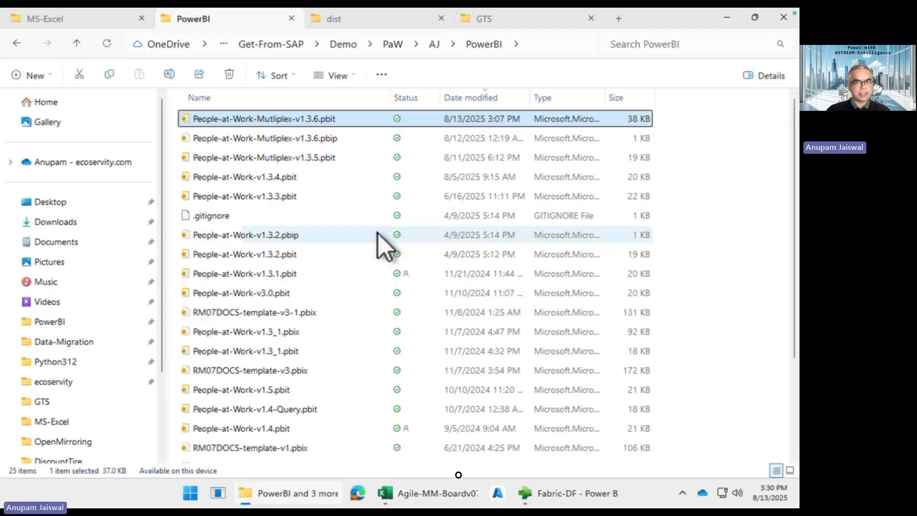
pyautogui.doubleClick(323, 124)
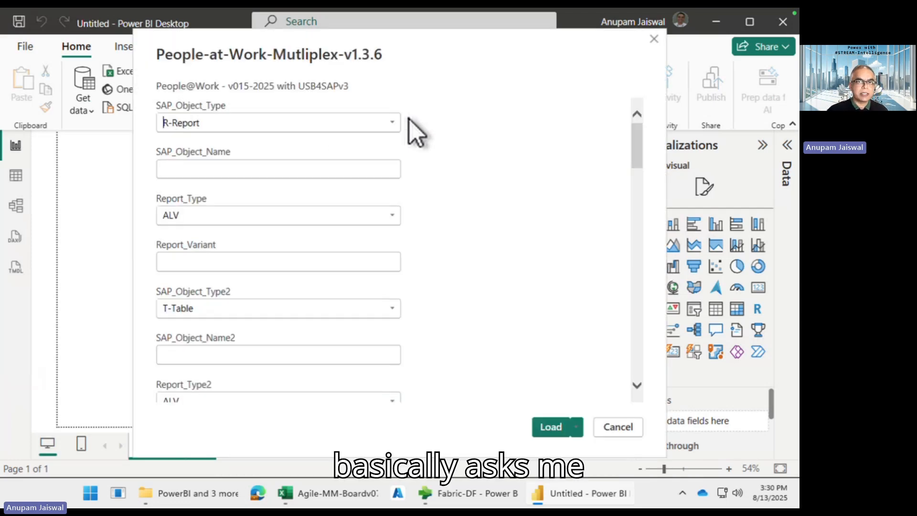
# Set the first SAP object to RM07DOCS with report variant USB4SAP1
pyautogui.click(332, 170)
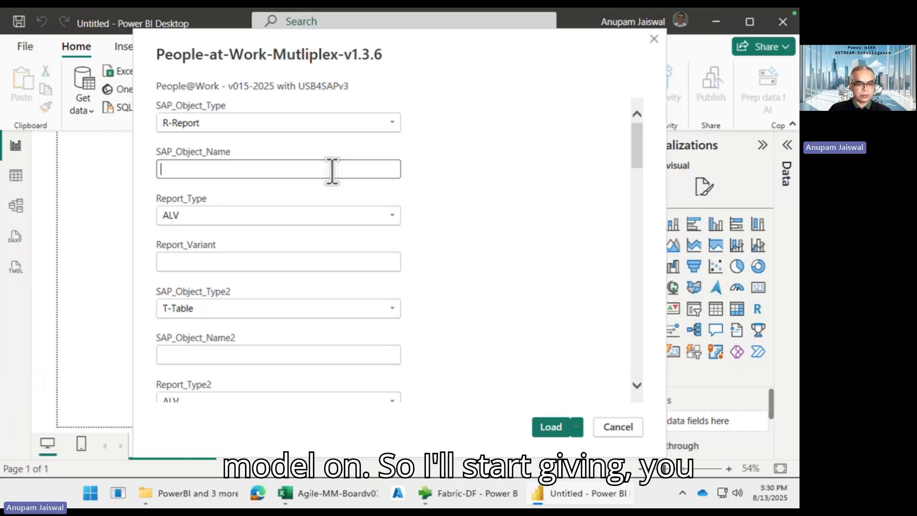
pyautogui.write('RM0')
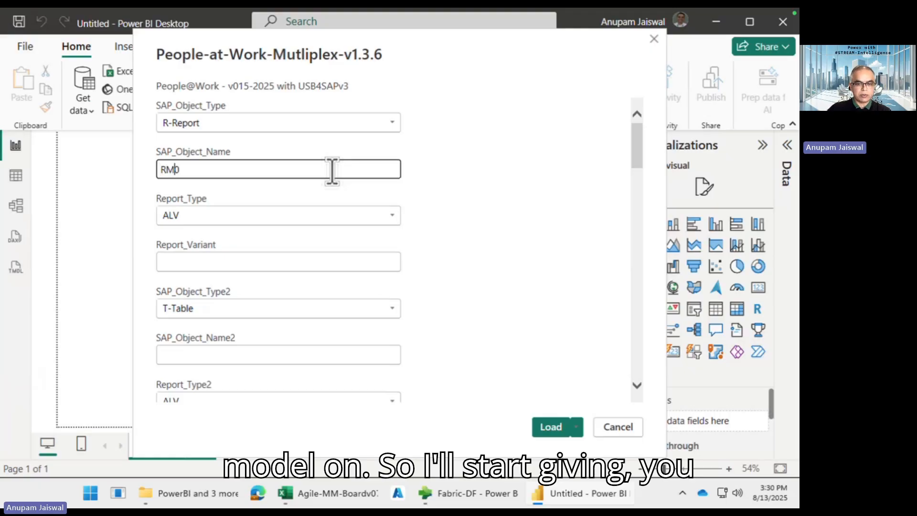
pyautogui.write('7DOCS')
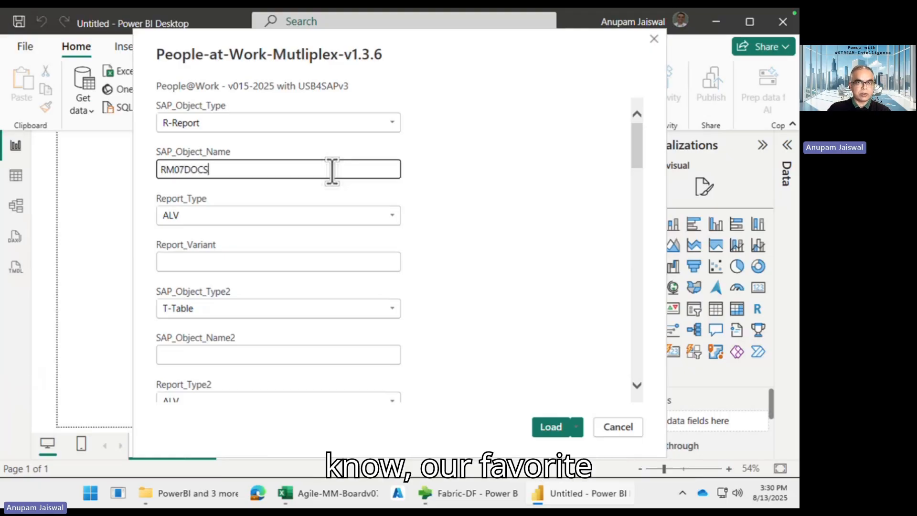
pyautogui.click(264, 262)
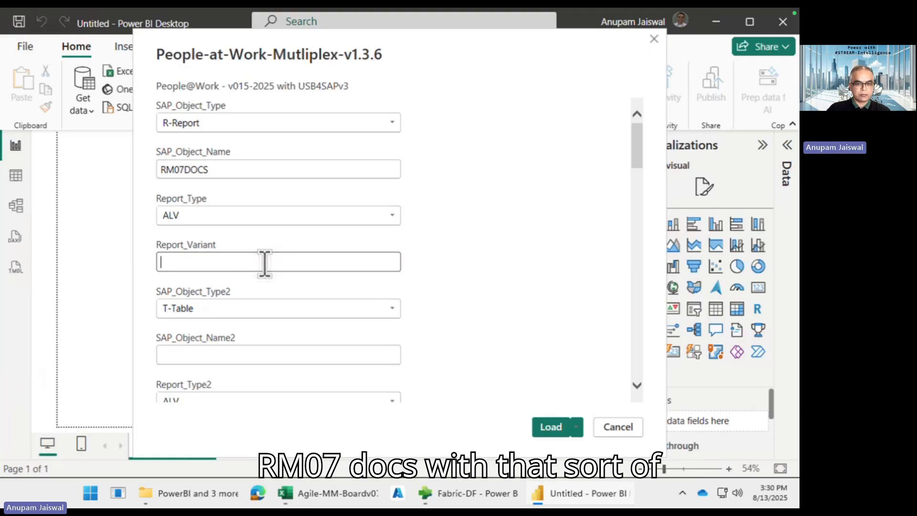
pyautogui.write('USB4SAP1')
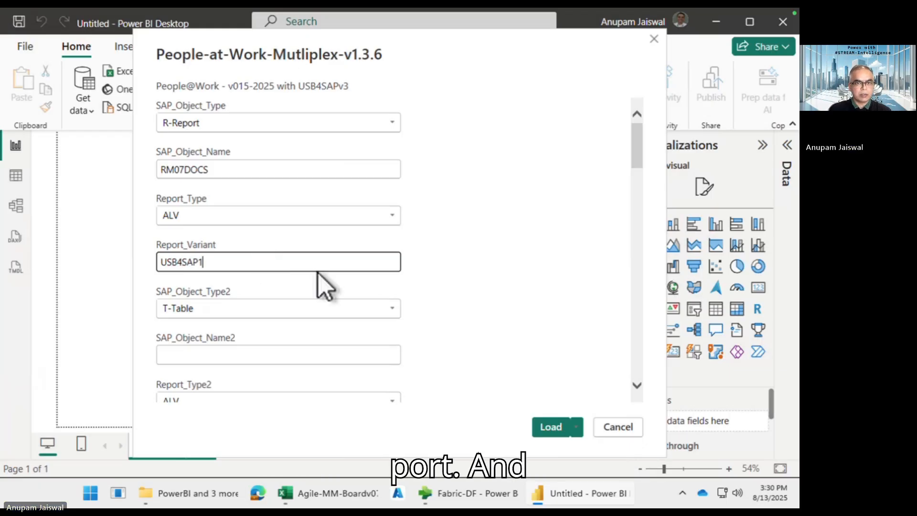
pyautogui.scroll(-2, 315, 282)
# Enter T001W as the second SAP object name
pyautogui.click(289, 273)
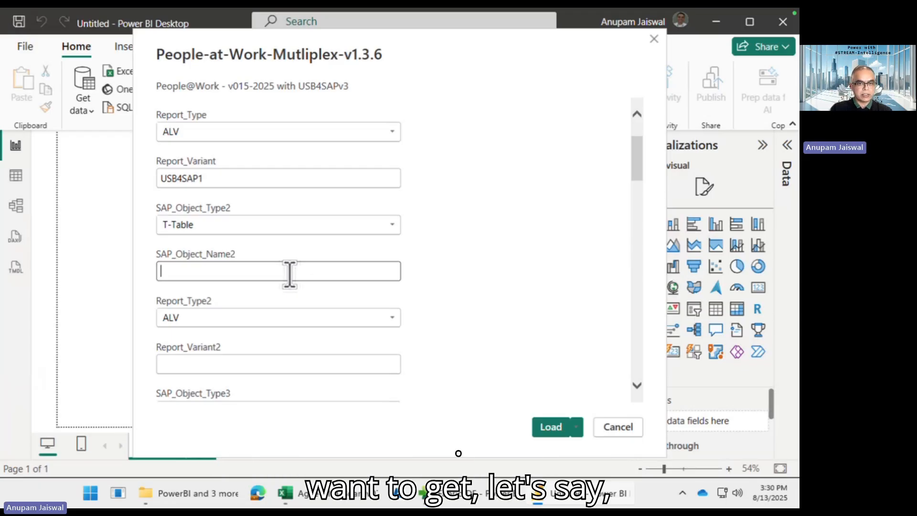
pyautogui.write('T')
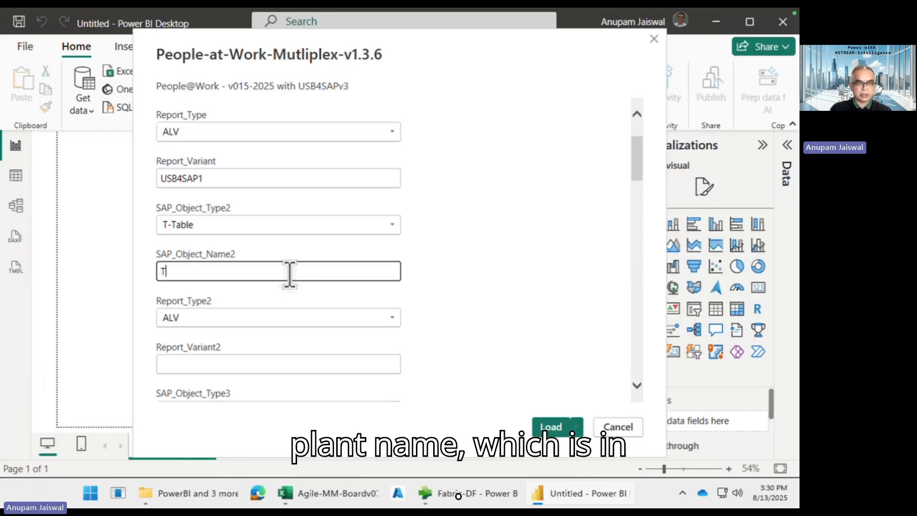
pyautogui.write('001W')
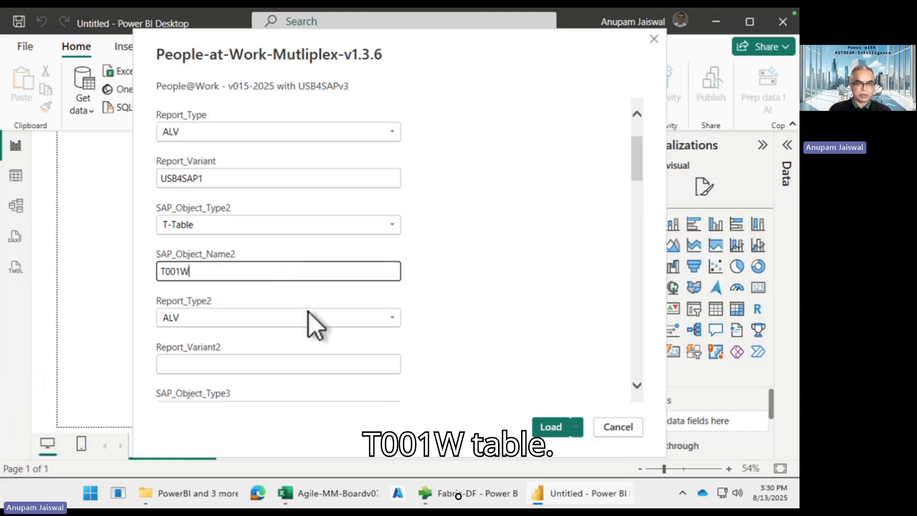
pyautogui.scroll(-2, 311, 311)
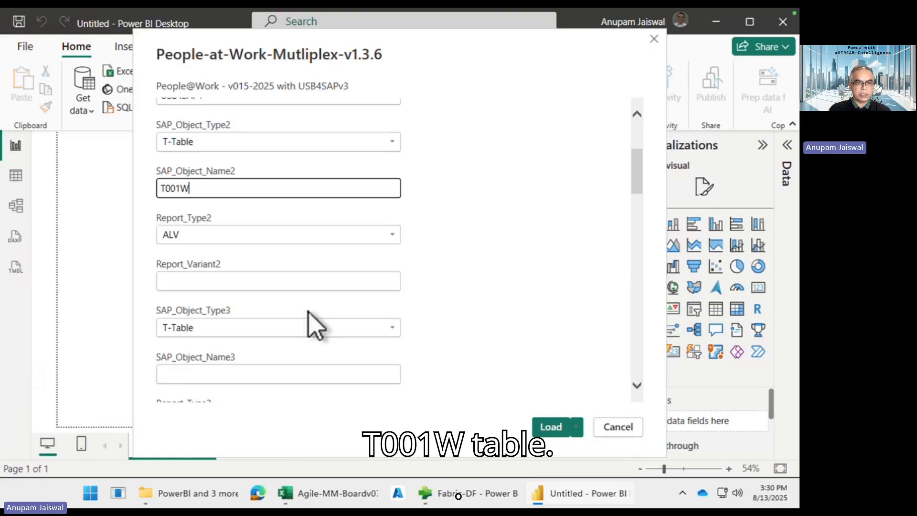
pyautogui.scroll(-2, 303, 289)
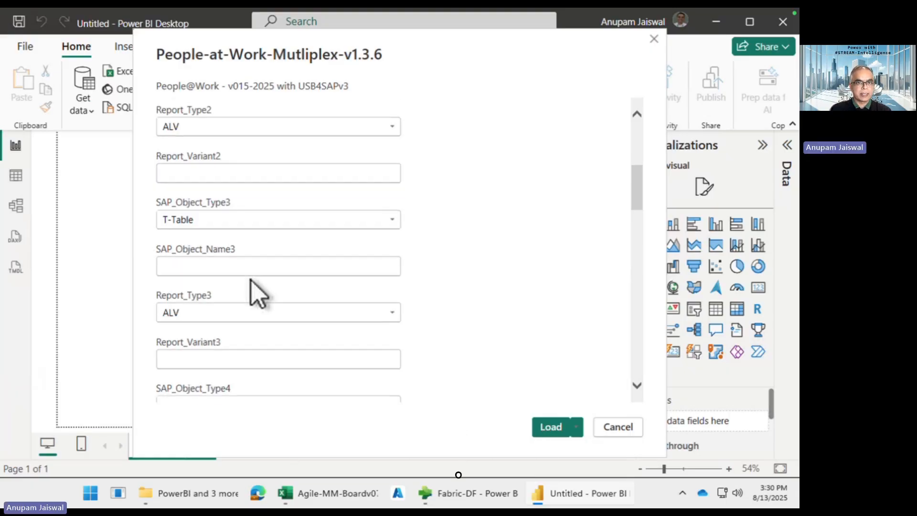
pyautogui.click(246, 267)
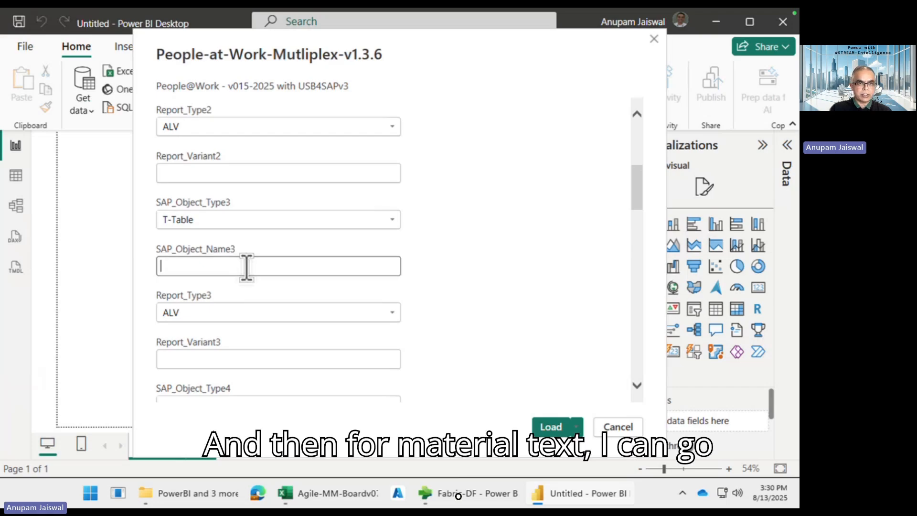
# Enter V_MARA_MAKT as the third SAP object name
pyautogui.write('V_')
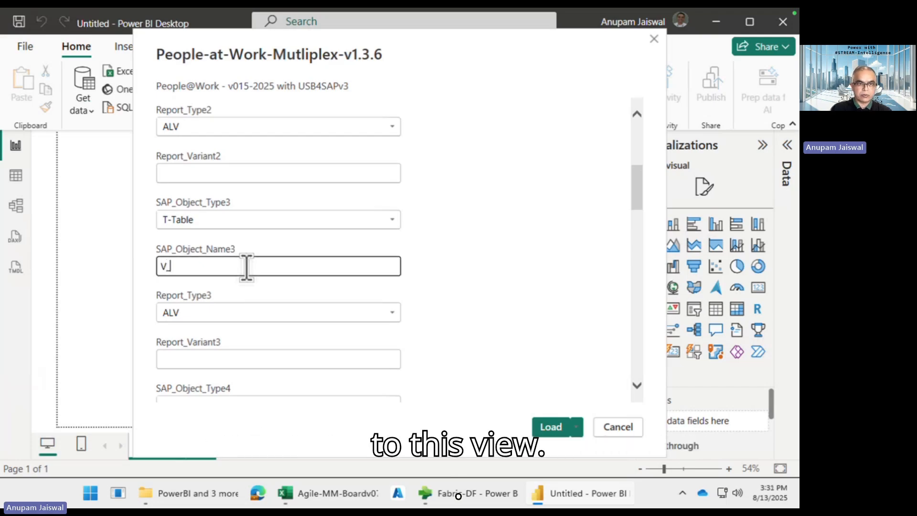
pyautogui.write('MARA')
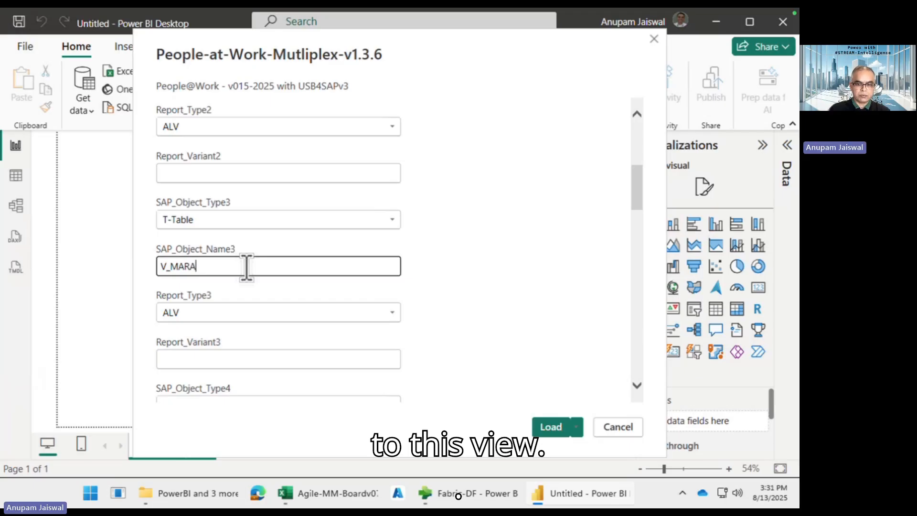
pyautogui.write('_MAKT')
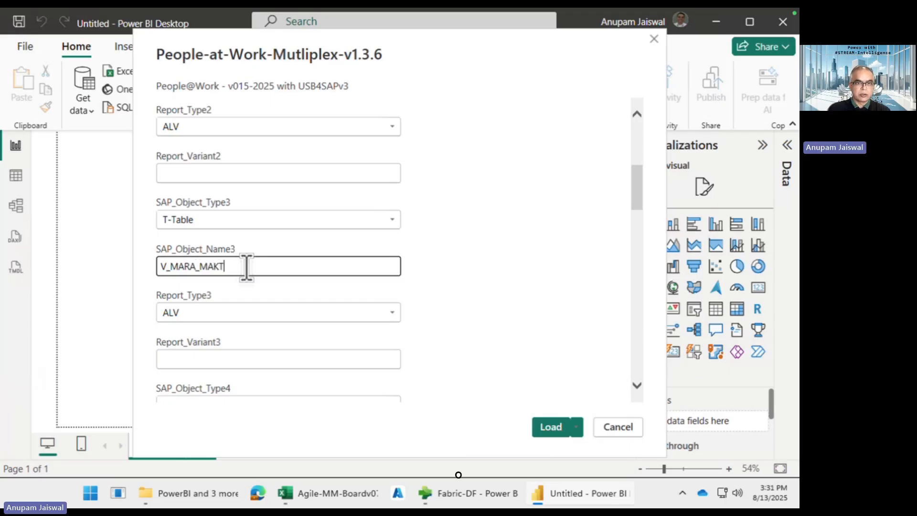
pyautogui.scroll(-3, 280, 317)
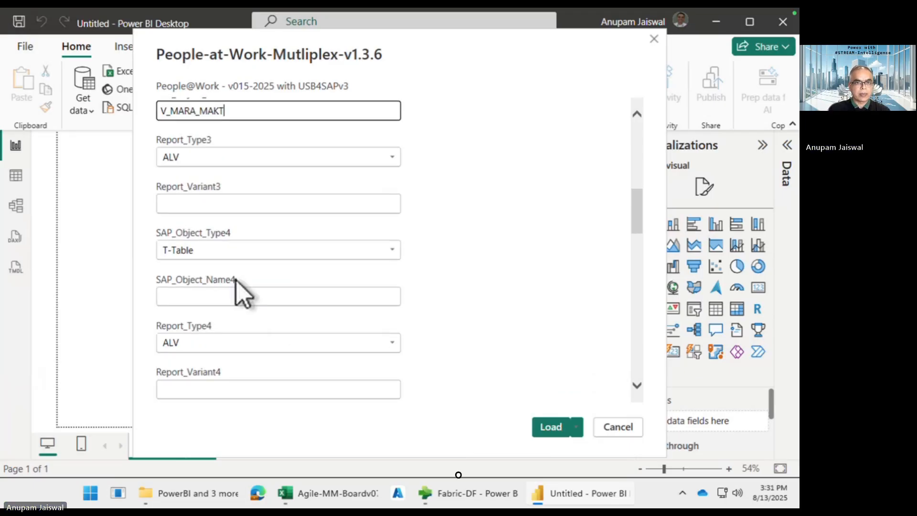
pyautogui.click(229, 261)
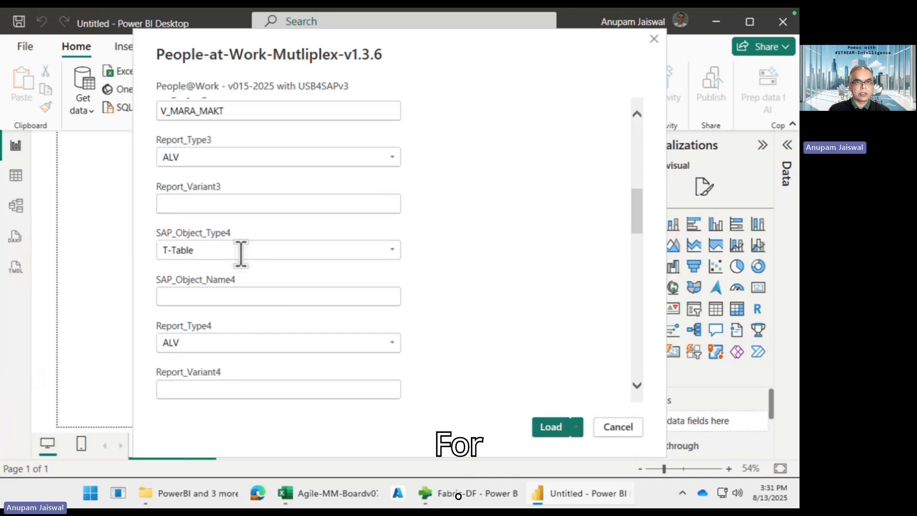
pyautogui.scroll(2, 241, 254)
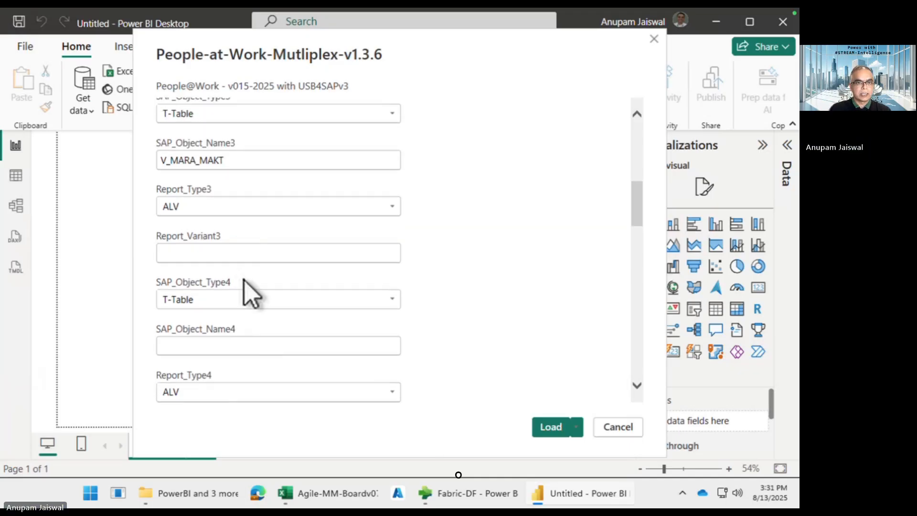
# Make the fourth object an X-Transaction MM60 with report variant USB4SAP3
pyautogui.click(241, 306)
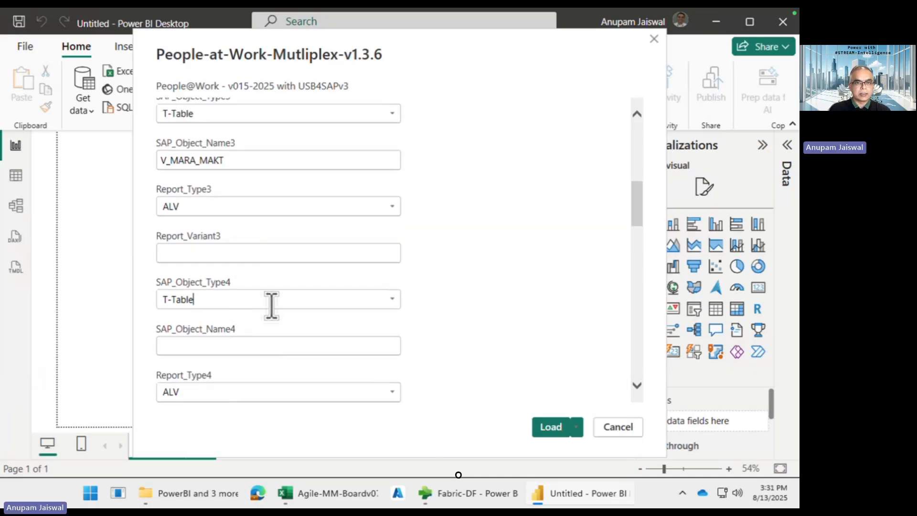
pyautogui.click(392, 300)
pyautogui.click(333, 369)
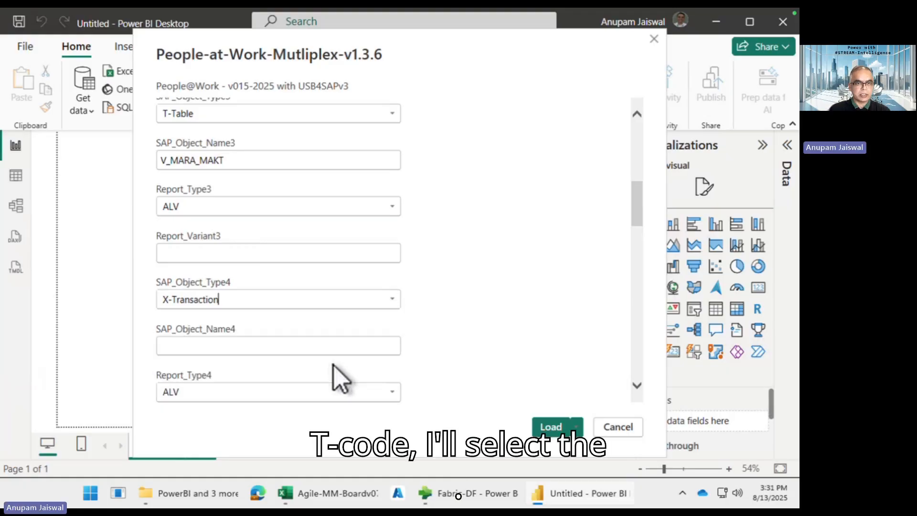
pyautogui.click(273, 345)
pyautogui.write('MM')
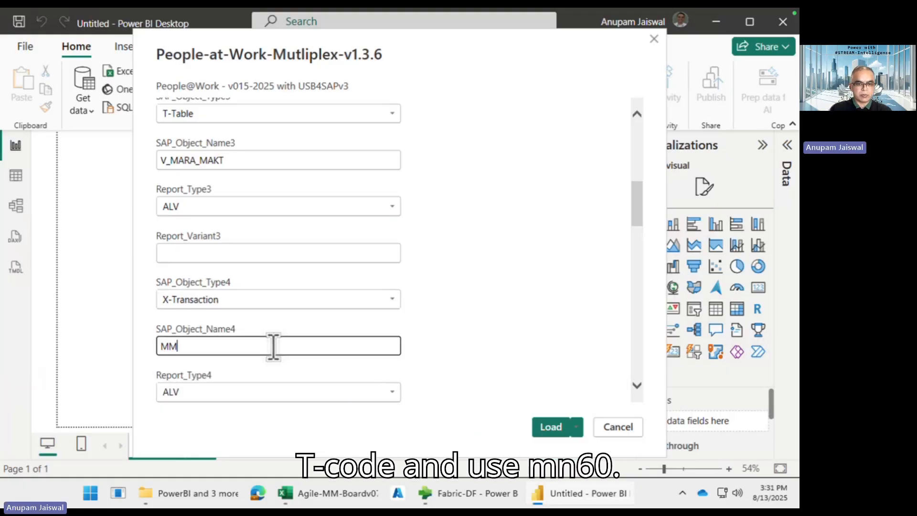
pyautogui.write('60')
pyautogui.scroll(-3, 272, 382)
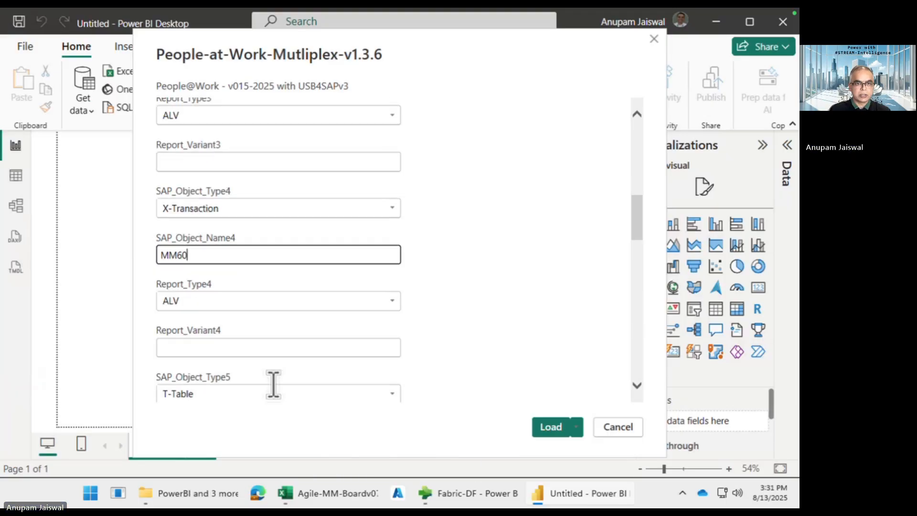
pyautogui.click(252, 330)
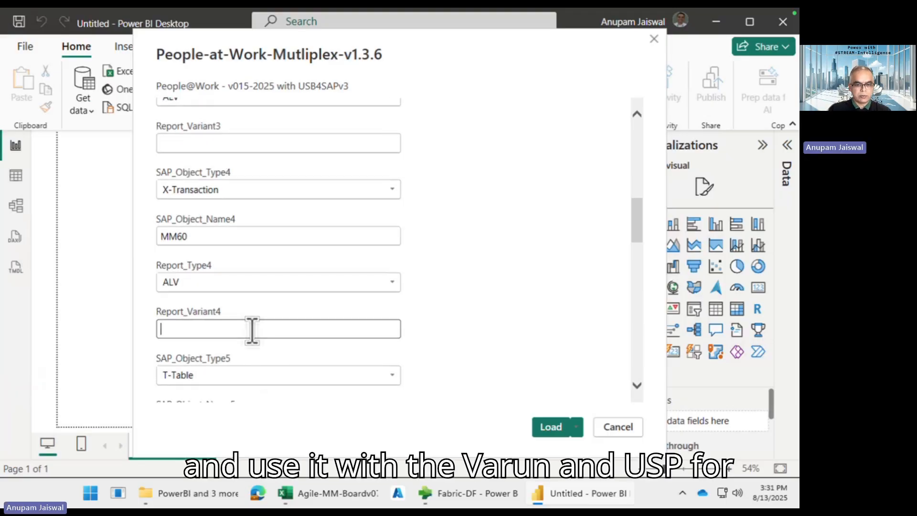
pyautogui.write('USB4SA')
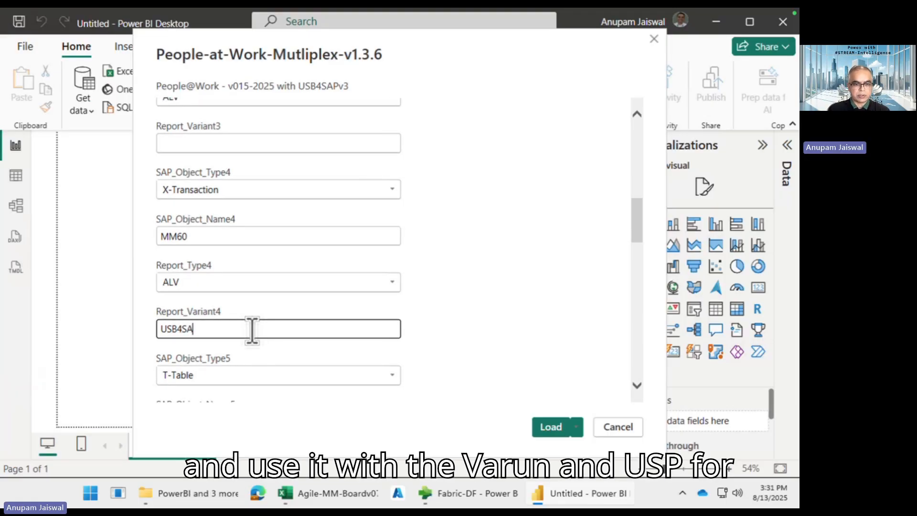
pyautogui.write('P3')
pyautogui.scroll(-2, 501, 301)
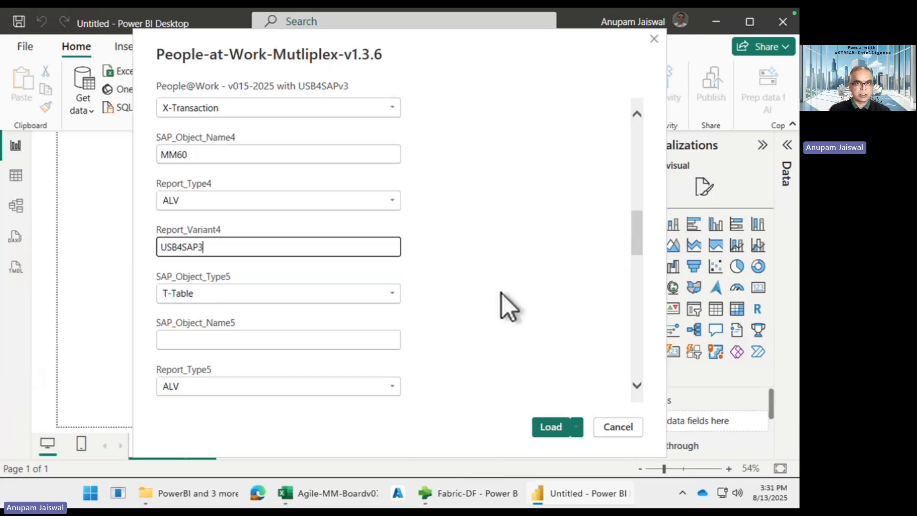
pyautogui.scroll(-1, 502, 300)
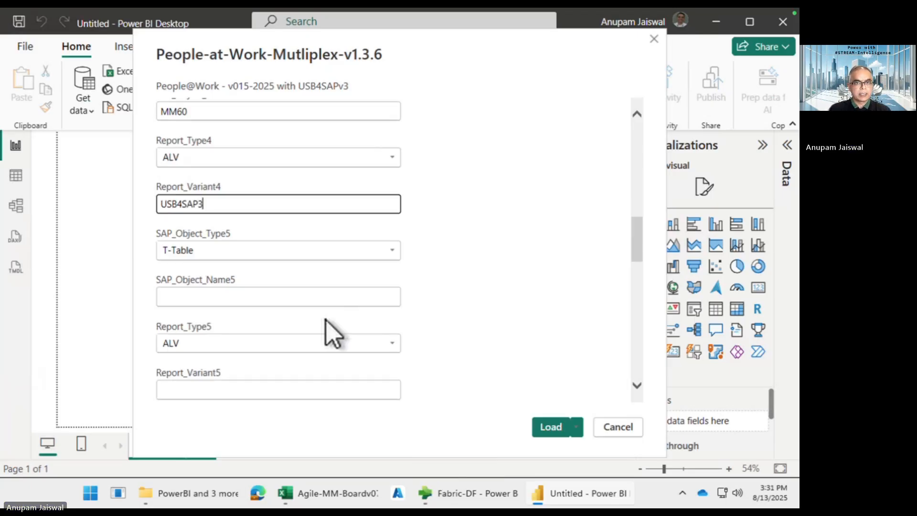
# Define the fifth object as R-Report Z_RM07DOCS2 with report variant USB4SAP1
pyautogui.click(392, 250)
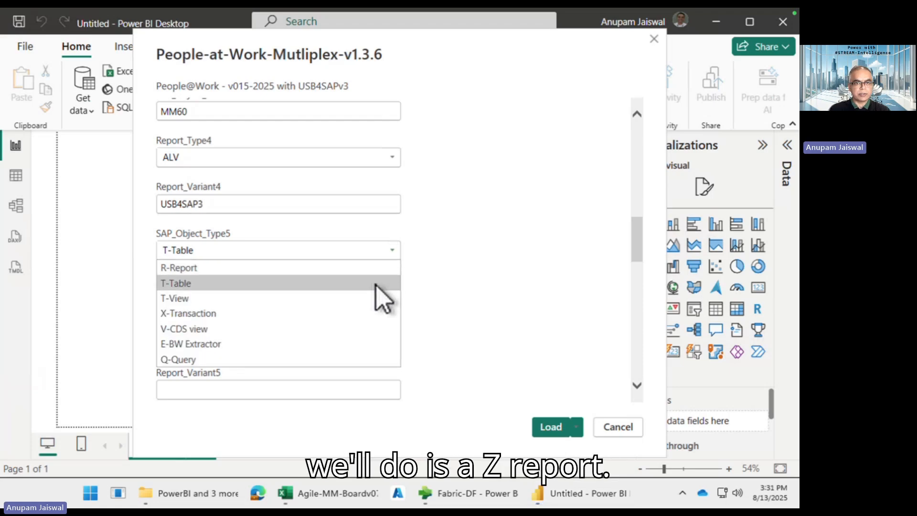
pyautogui.click(378, 269)
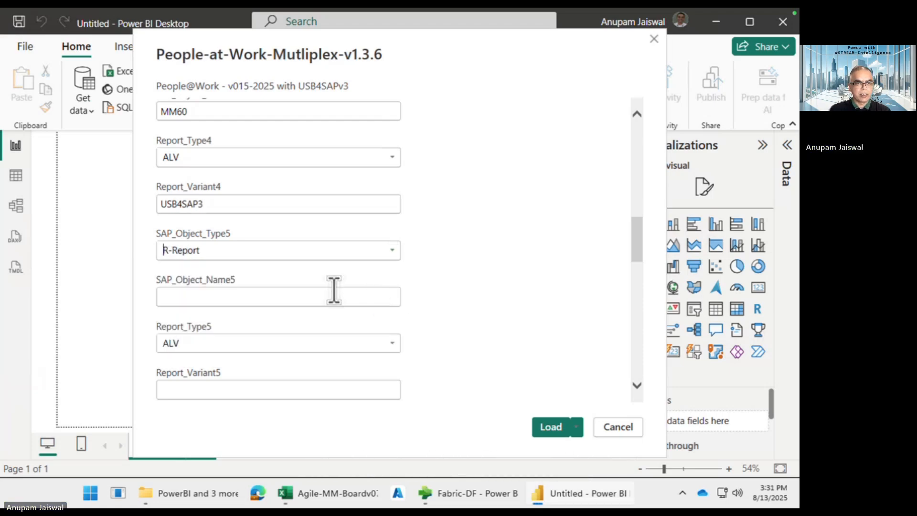
pyautogui.click(320, 301)
pyautogui.write('Z')
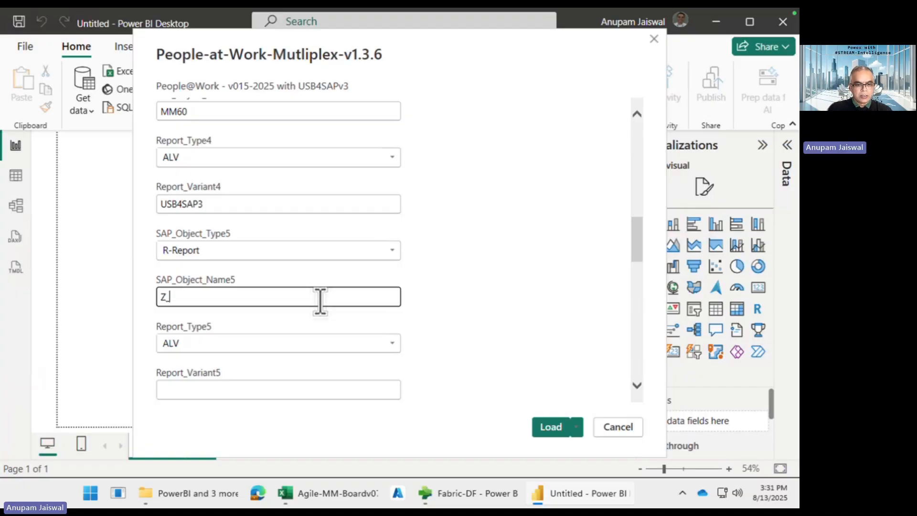
pyautogui.write('_RM07D')
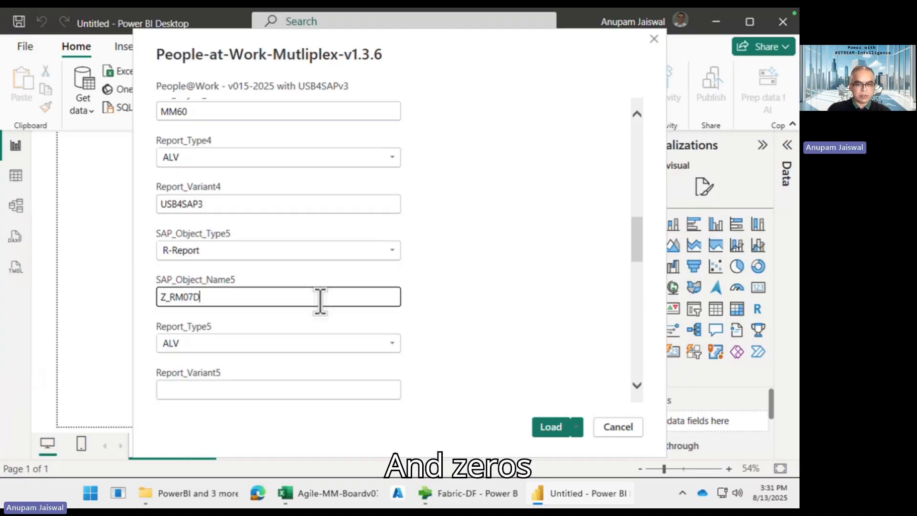
pyautogui.write('COS')
pyautogui.press('BackSpace')
pyautogui.press('BackSpace')
pyautogui.press('BackSpace')
pyautogui.write('O')
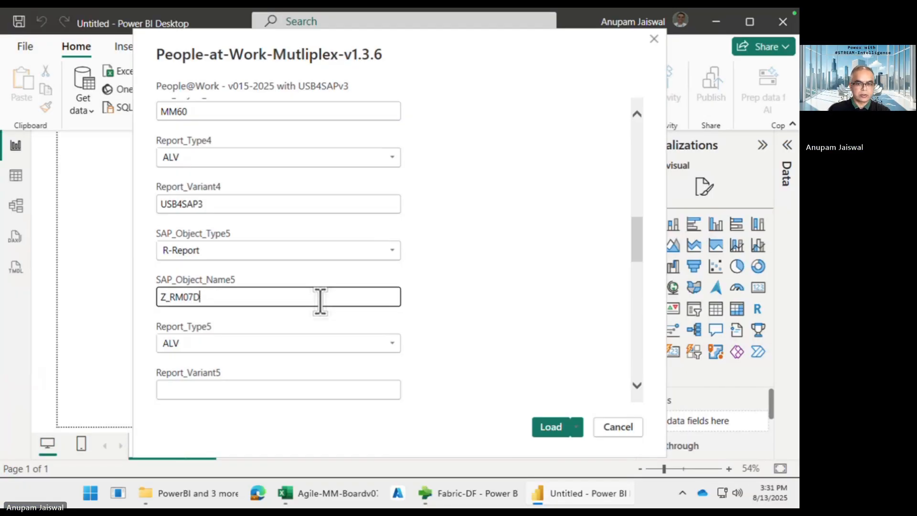
pyautogui.write('CS')
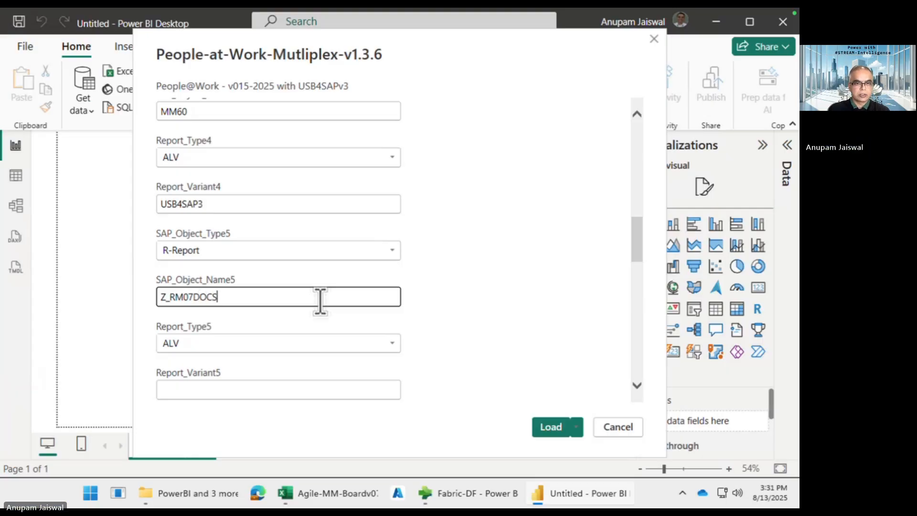
pyautogui.write('2')
pyautogui.click(296, 383)
pyautogui.scroll(-1, 295, 385)
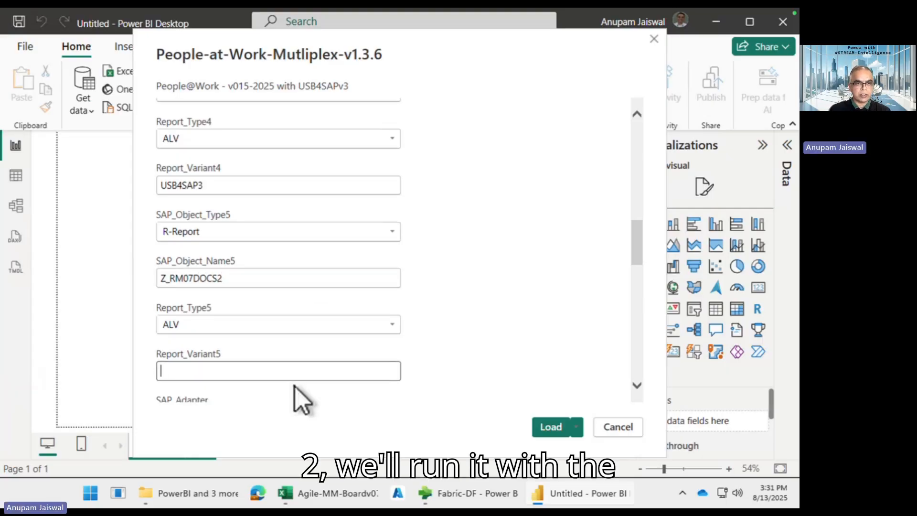
pyautogui.scroll(-2, 301, 401)
pyautogui.write('USB')
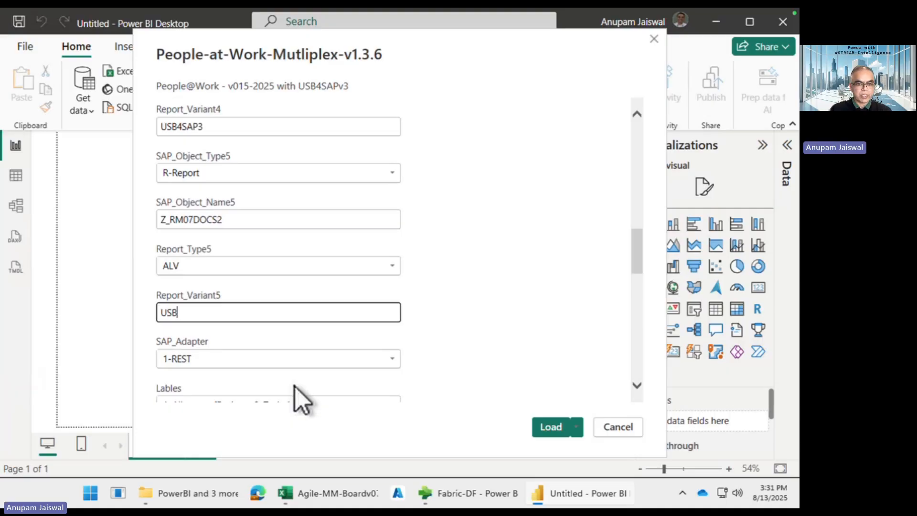
pyautogui.write('4SAP1')
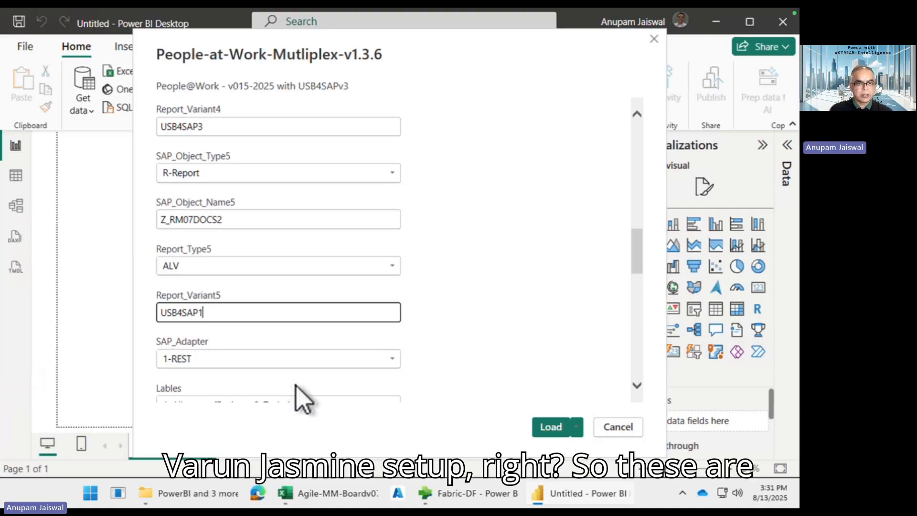
# Review the entered objects, highlighting T001W, V_MARA_MAKT and variant USB4SAP3
pyautogui.scroll(1, 436, 287)
pyautogui.scroll(15, 443, 298)
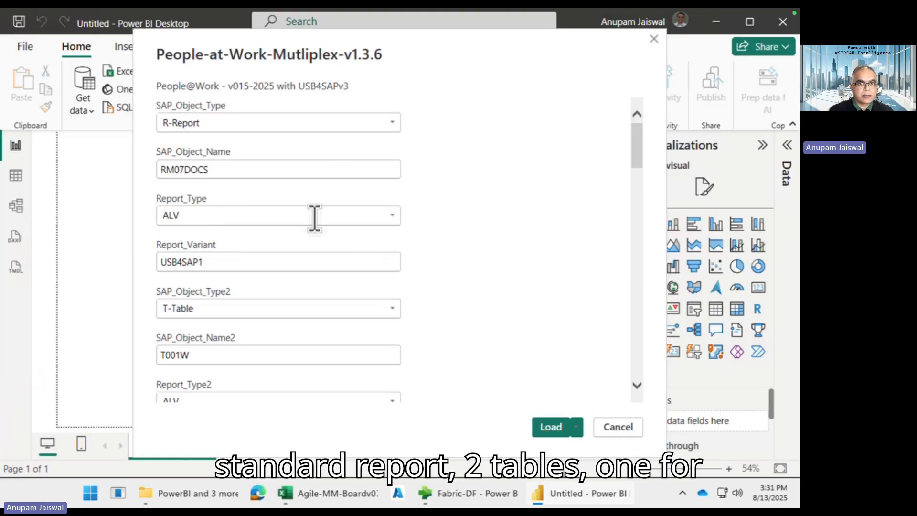
pyautogui.scroll(-3, 311, 253)
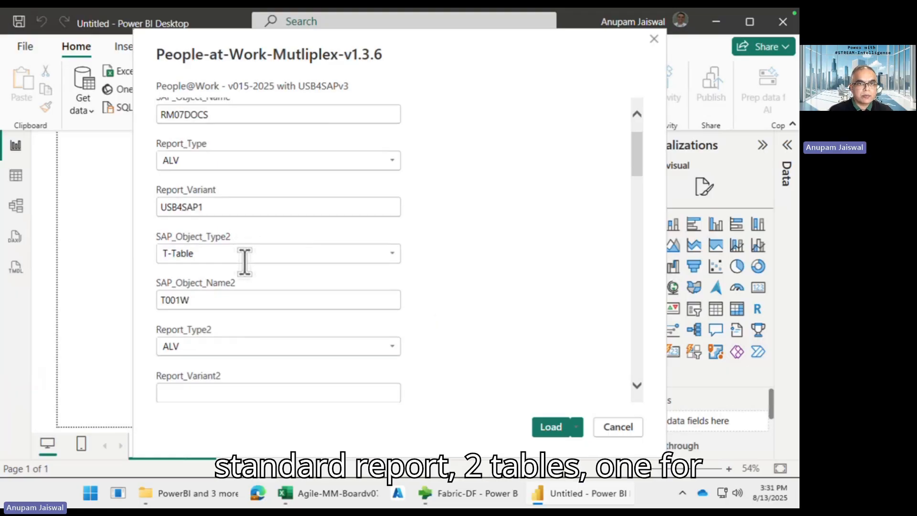
pyautogui.click(236, 299)
pyautogui.scroll(-6, 234, 303)
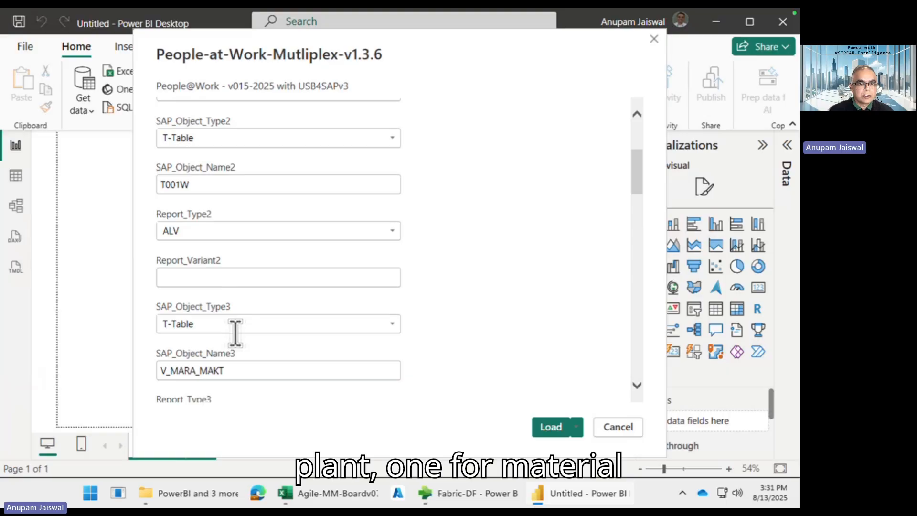
pyautogui.click(228, 371)
pyautogui.moveTo(201, 372); pyautogui.dragTo(227, 372)
pyautogui.scroll(-12, 292, 371)
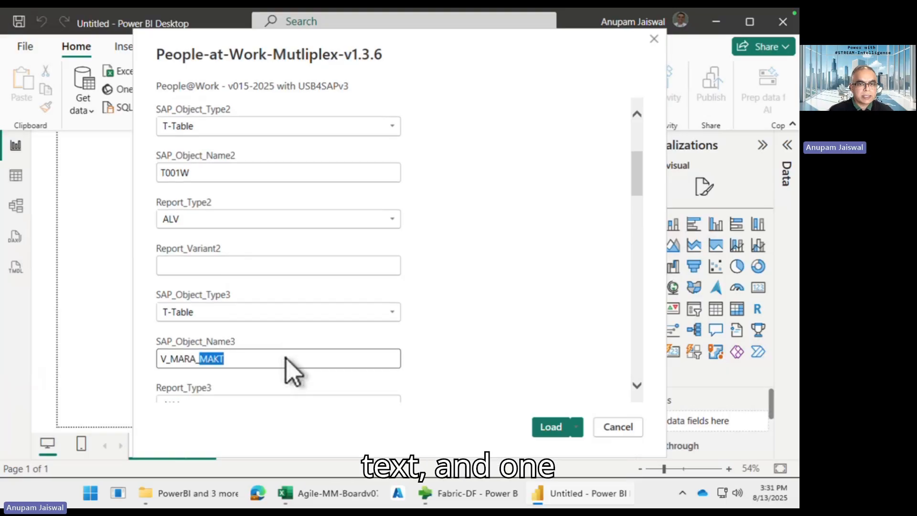
pyautogui.scroll(-6, 220, 331)
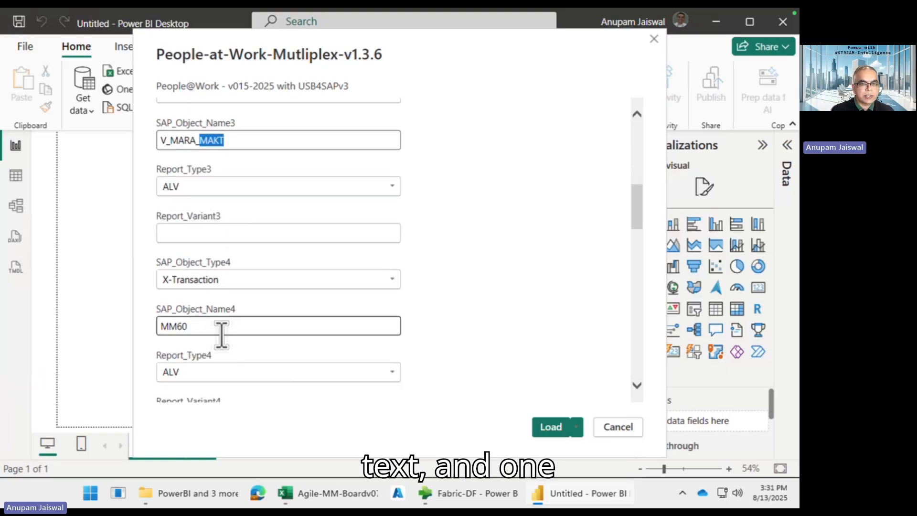
pyautogui.click(196, 299)
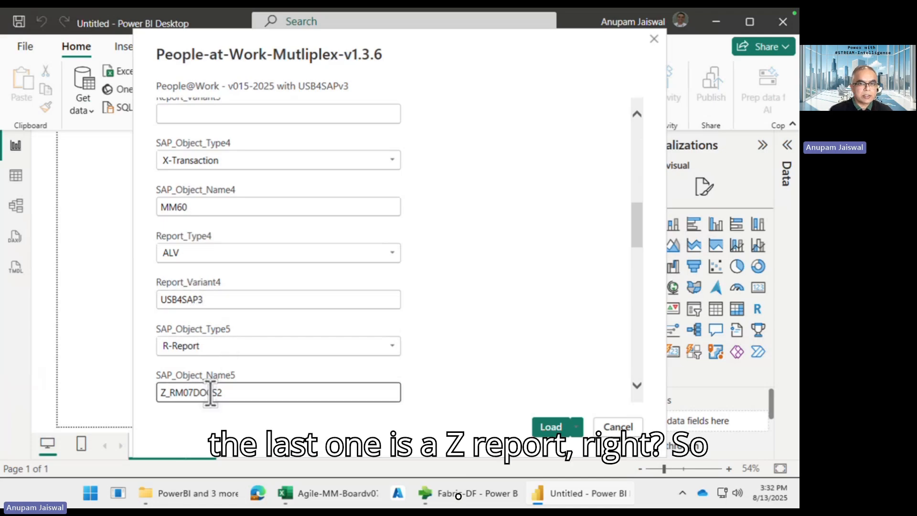
pyautogui.moveTo(169, 392); pyautogui.dragTo(442, 383)
pyautogui.scroll(-5, 477, 380)
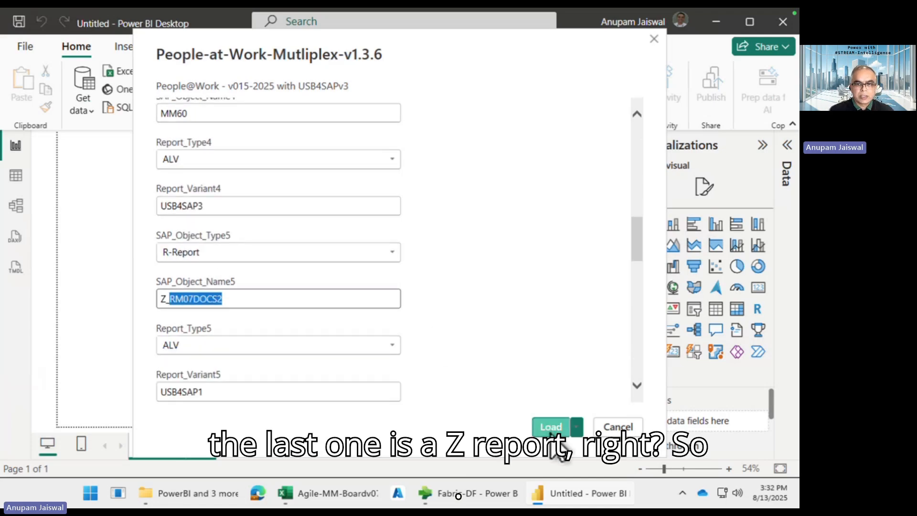
# Load the template and connect with Basic authentication using the SAP user name and password
pyautogui.click(551, 429)
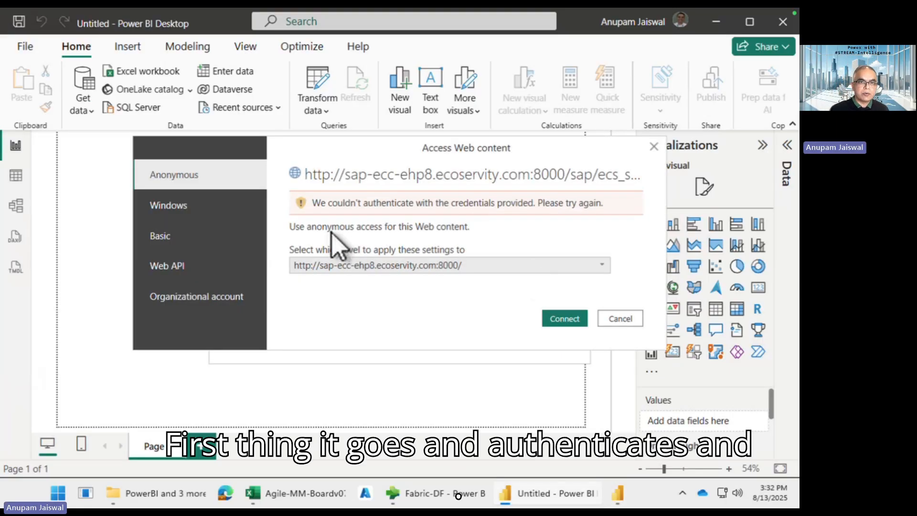
pyautogui.click(229, 237)
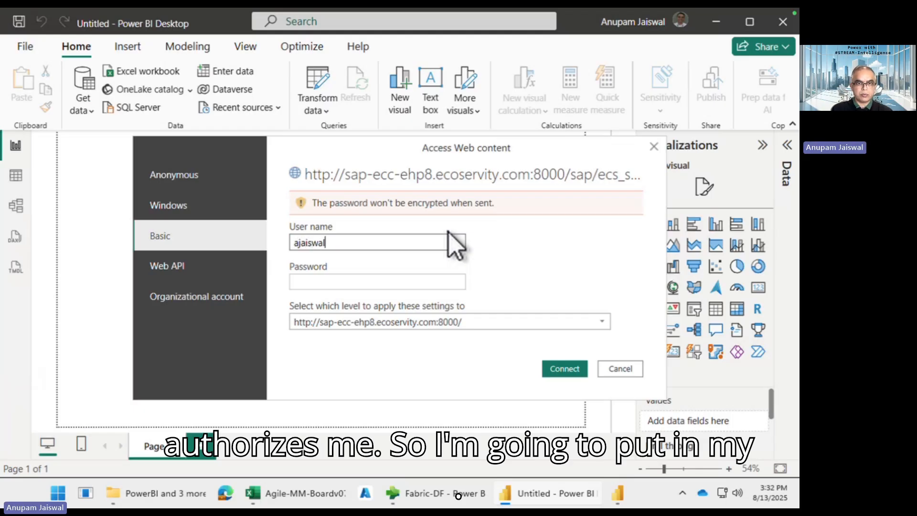
pyautogui.click(455, 244)
pyautogui.press('Tab')
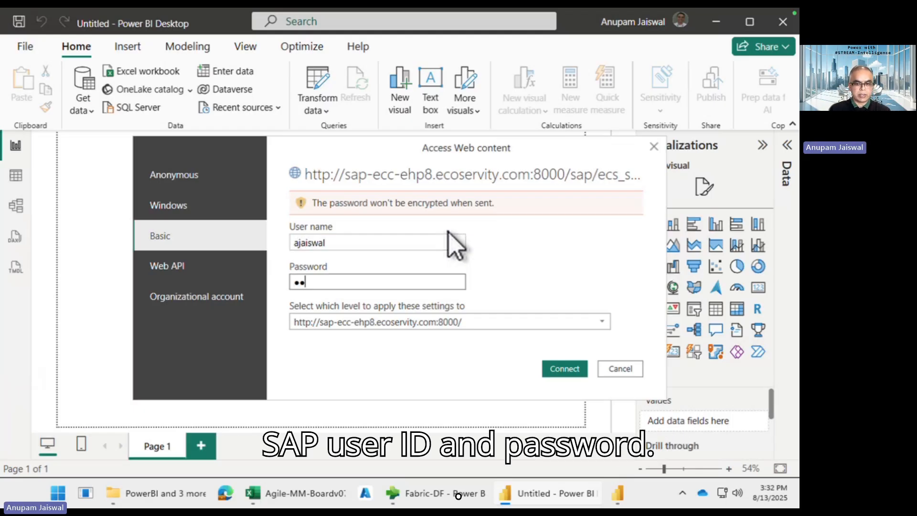
pyautogui.write('••••••••')
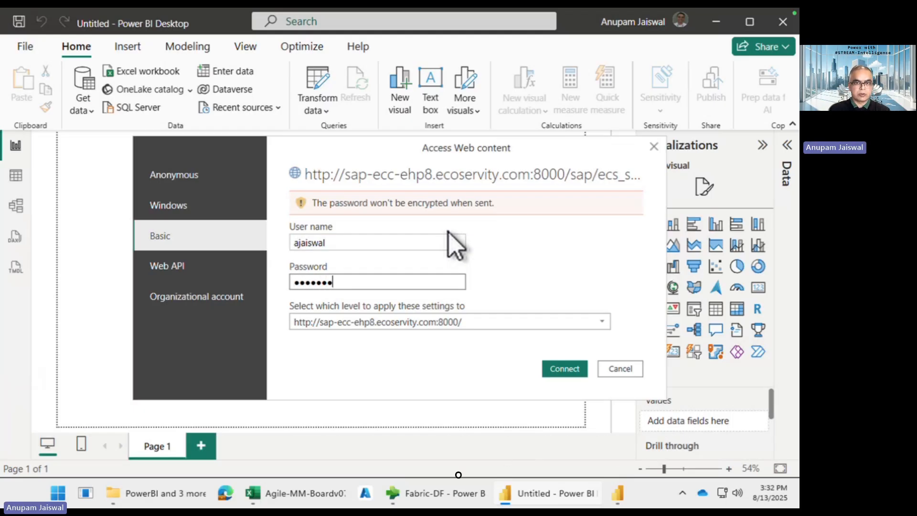
pyautogui.click(564, 371)
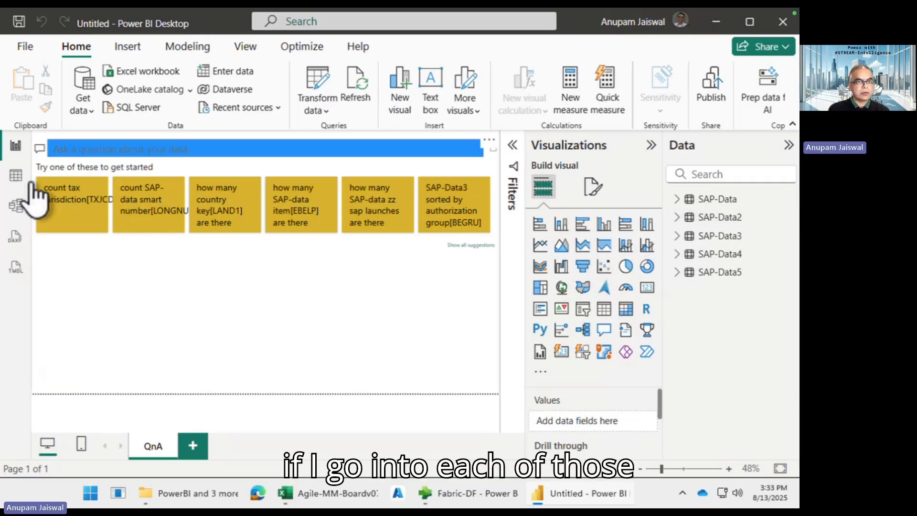
# In Table view, browse SAP-Data2, SAP-Data3 and SAP-Data4, ending on SAP-Data5's 36 rows
pyautogui.click(15, 175)
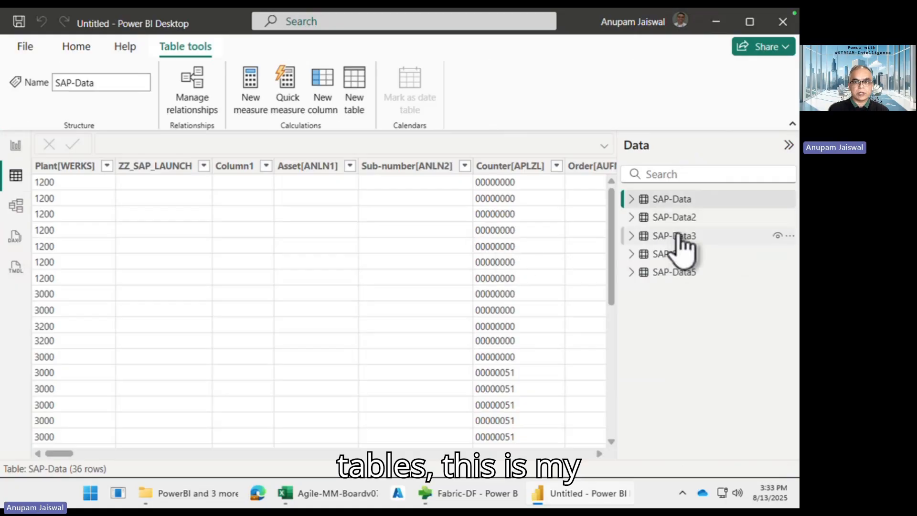
pyautogui.click(689, 218)
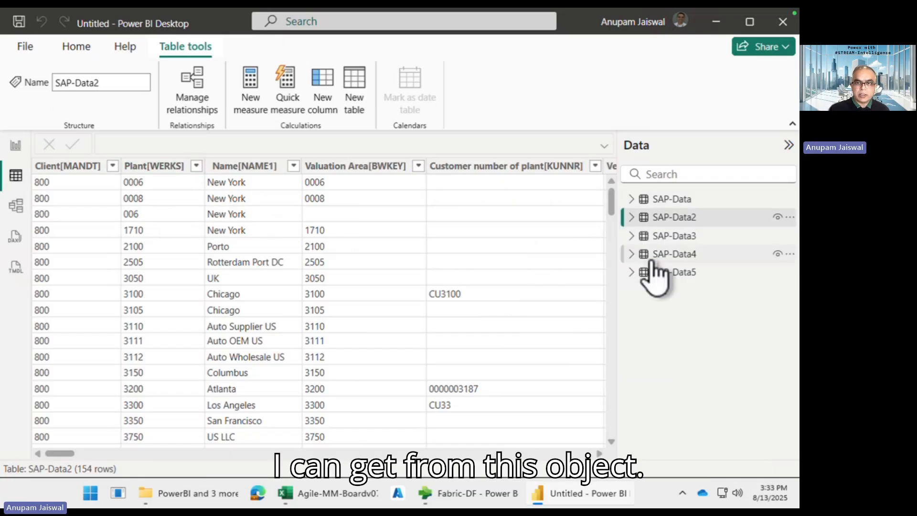
pyautogui.click(700, 239)
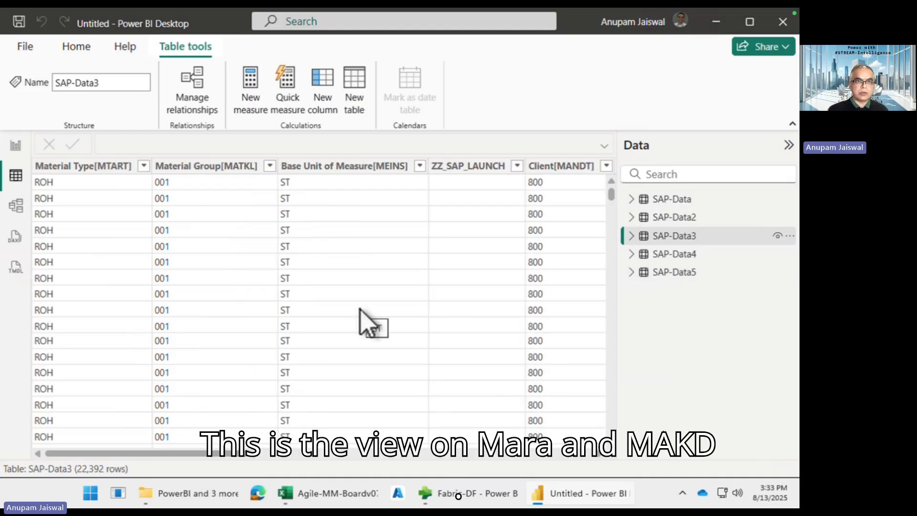
pyautogui.hscroll(5, 367, 322)
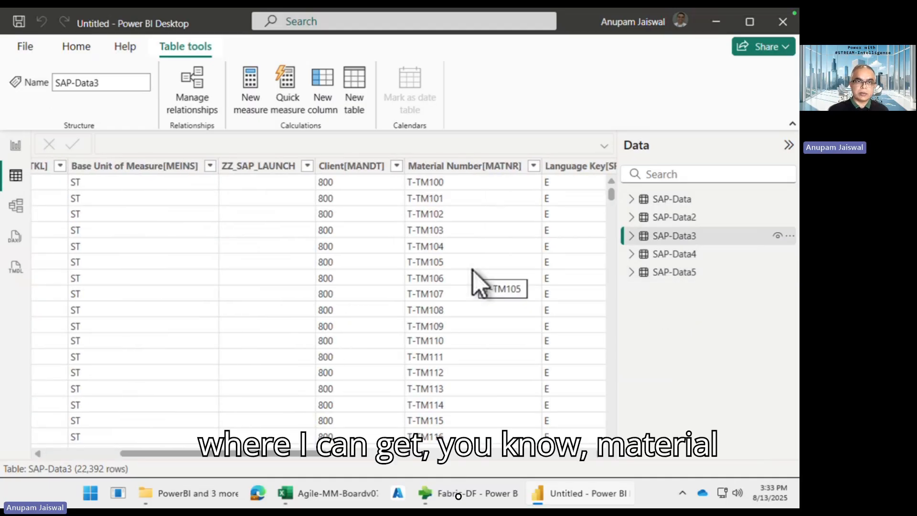
pyautogui.hscroll(5, 473, 277)
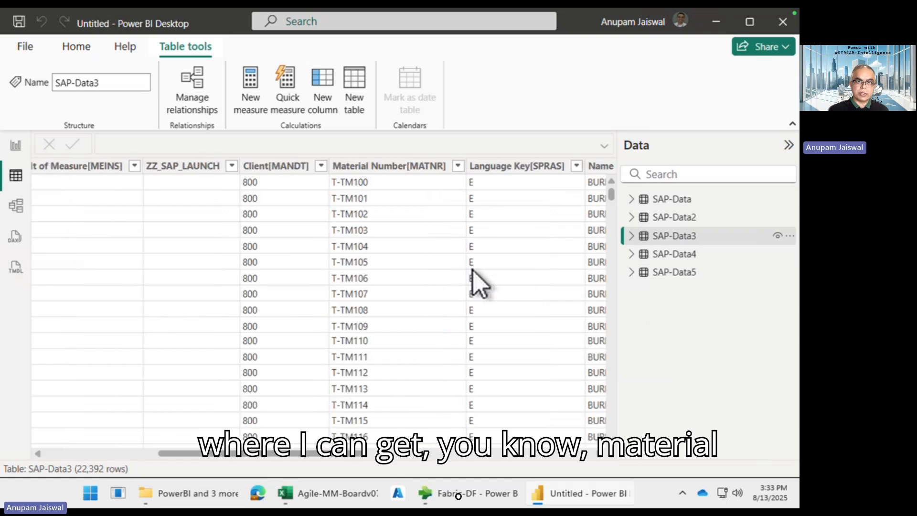
pyautogui.click(702, 258)
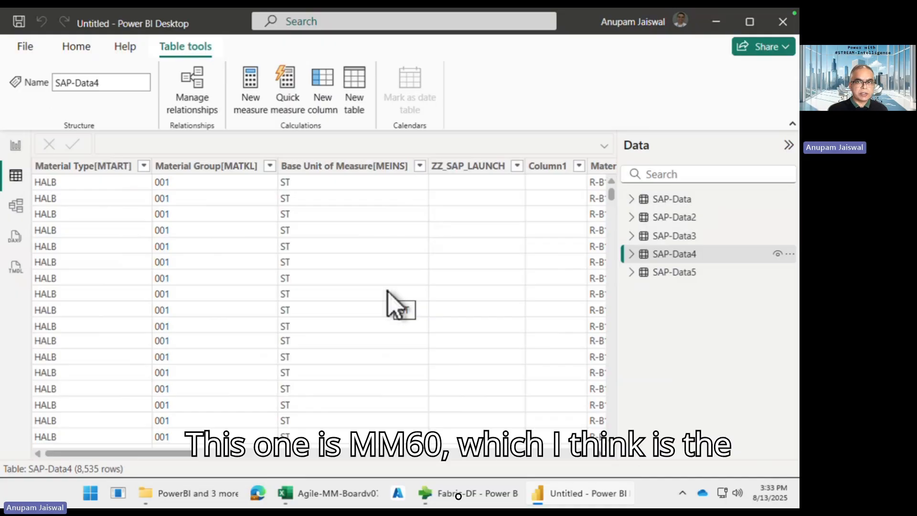
pyautogui.hscroll(6, 387, 292)
pyautogui.hscroll(-4, 387, 292)
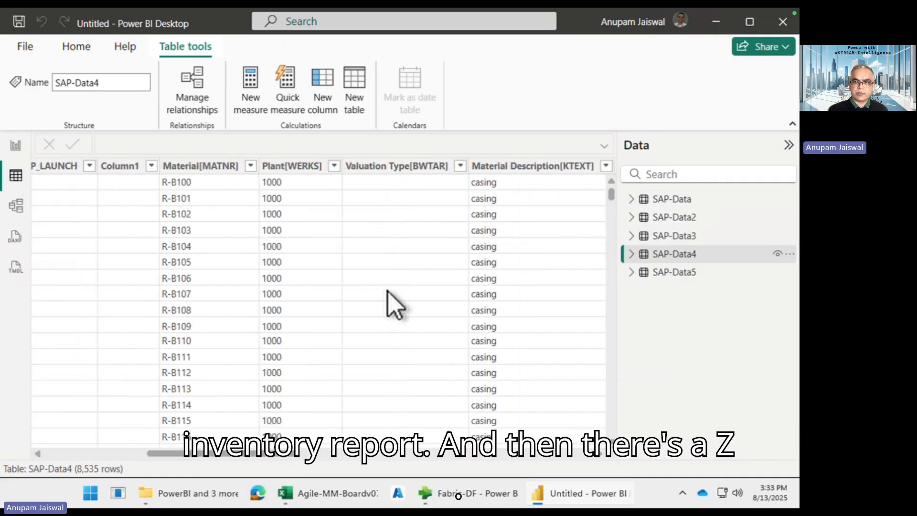
pyautogui.click(668, 274)
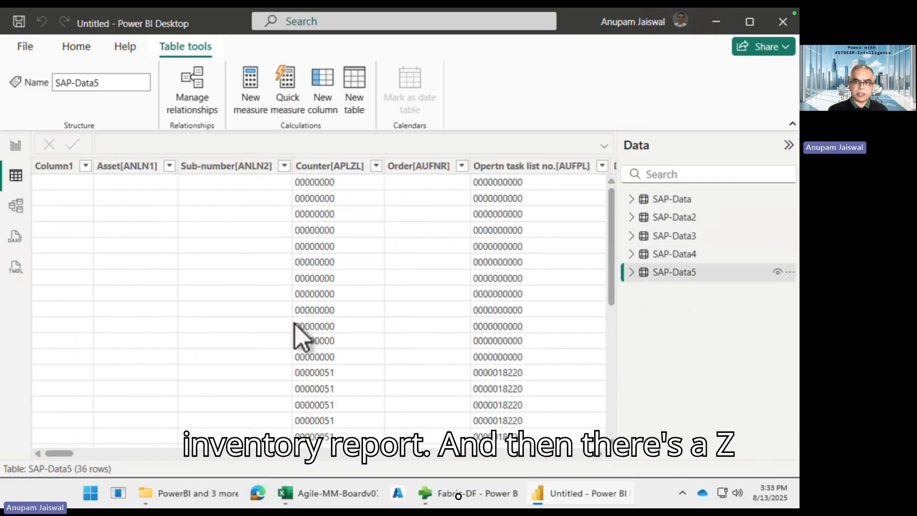
# View the model diagram with Properties and Data panes collapsed, then return to Report view
pyautogui.click(15, 207)
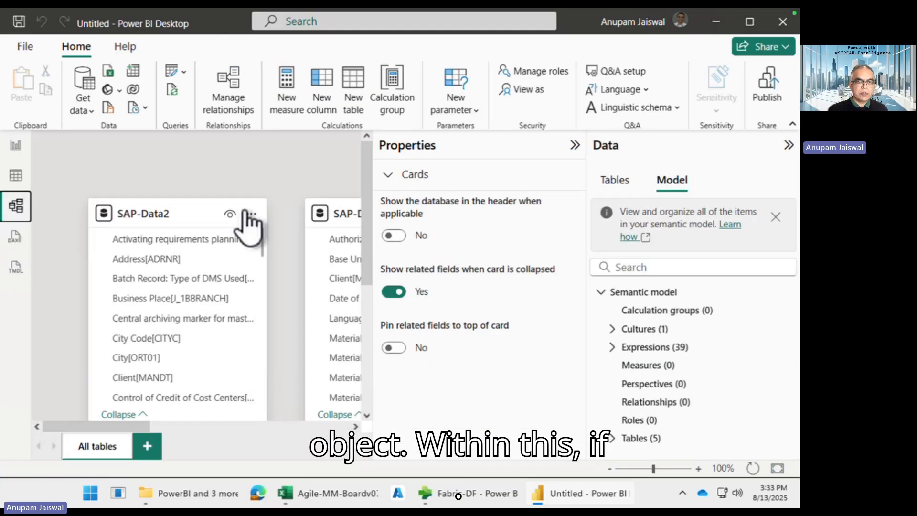
pyautogui.click(575, 145)
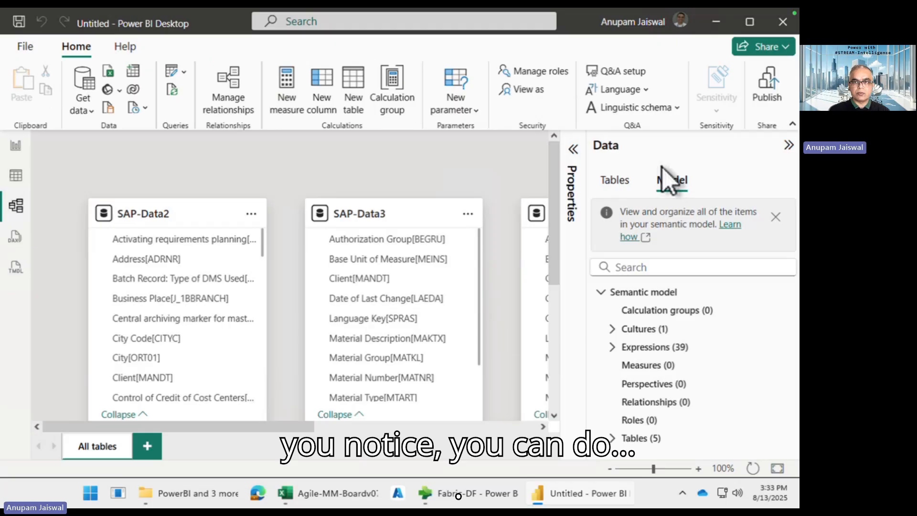
pyautogui.click(789, 146)
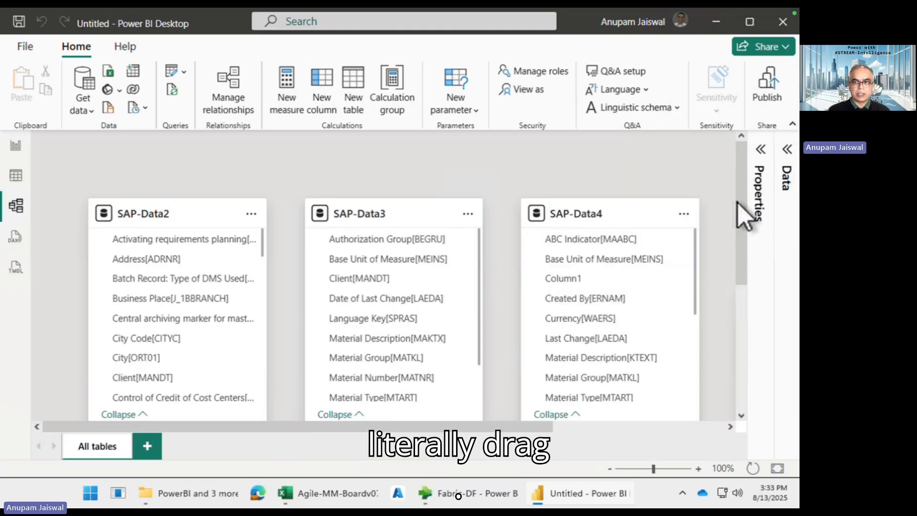
pyautogui.moveTo(740, 197); pyautogui.dragTo(740, 242)
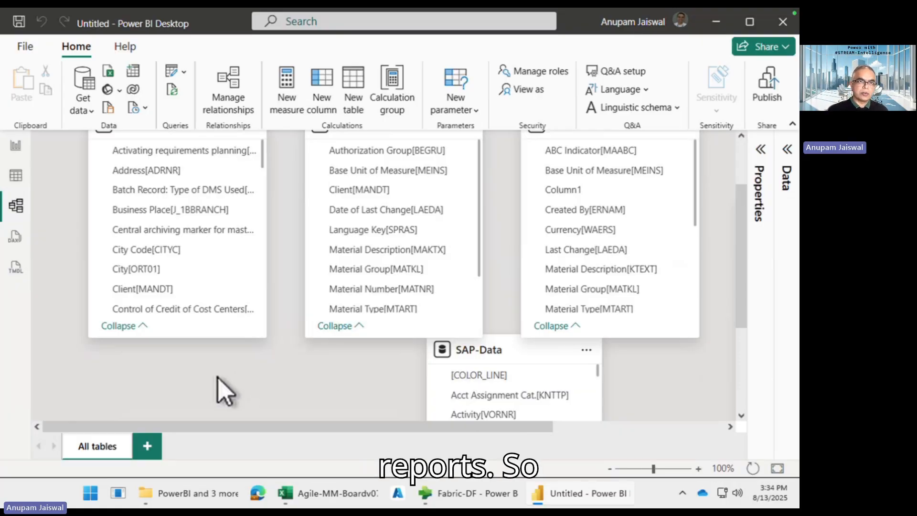
pyautogui.click(16, 146)
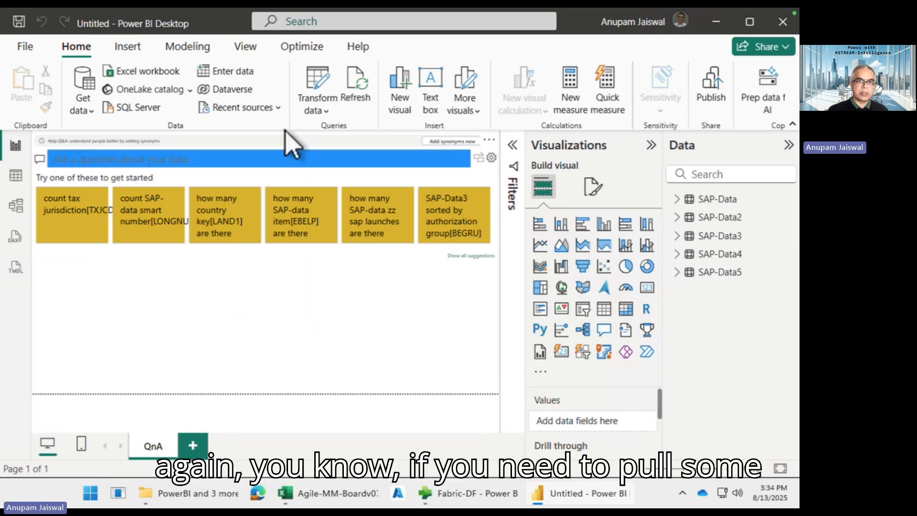
# Open Edit Parameters from Transform data and select the SAP_Object_Name2 value T001W
pyautogui.click(317, 110)
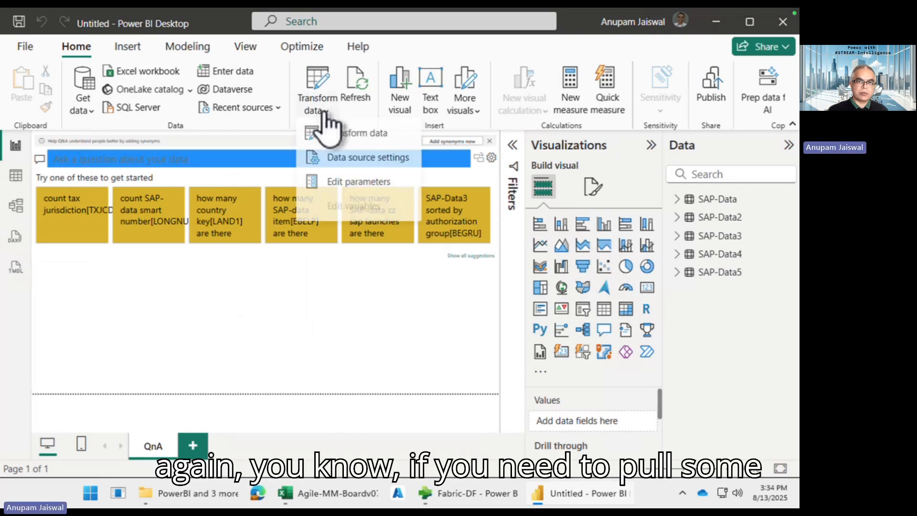
pyautogui.click(356, 183)
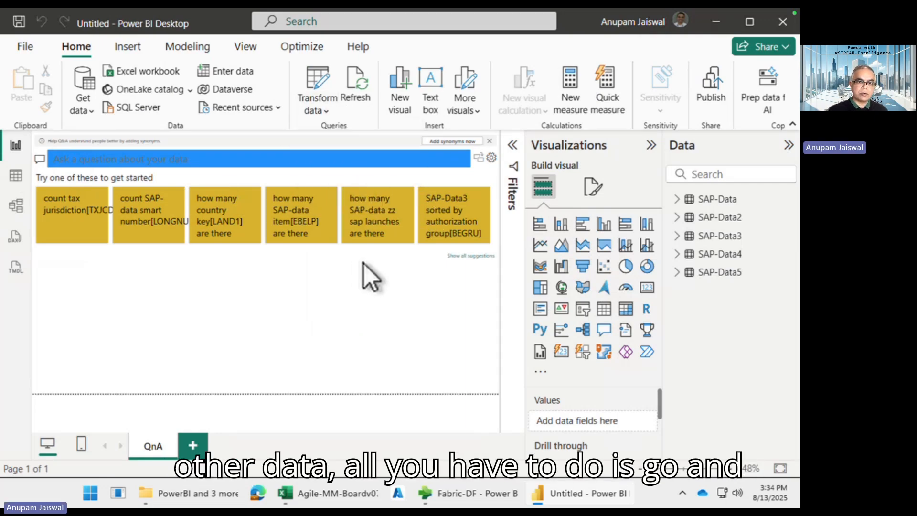
pyautogui.scroll(-1, 261, 332)
pyautogui.scroll(-2, 261, 332)
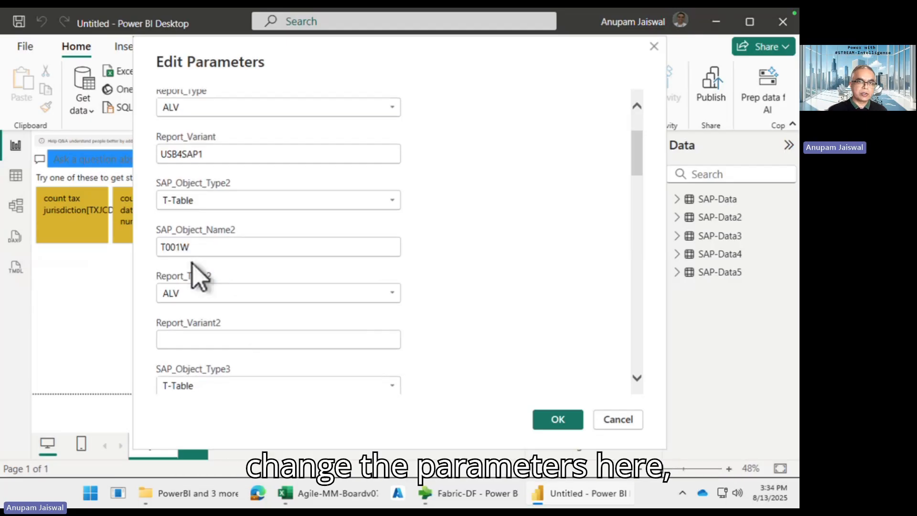
pyautogui.doubleClick(181, 247)
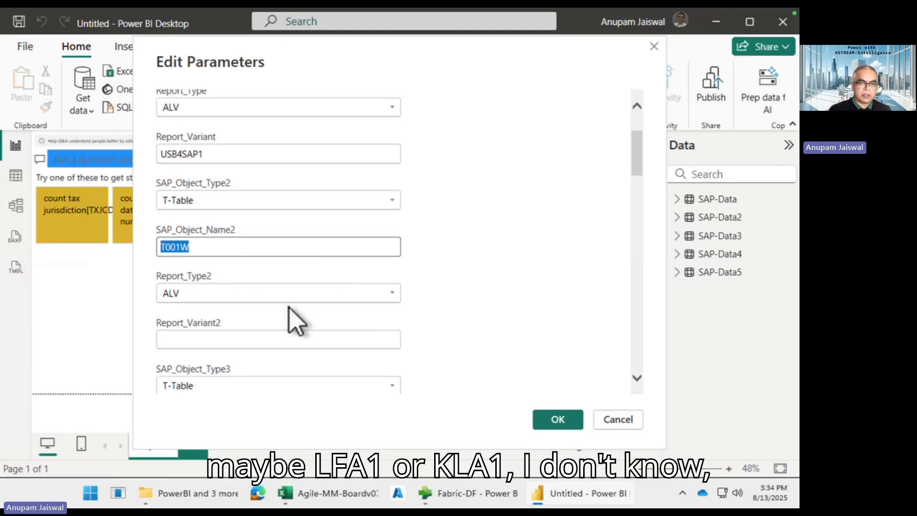
# Scroll through the remaining parameters and check the Lables choices, leaving it unchanged
pyautogui.scroll(-5, 297, 321)
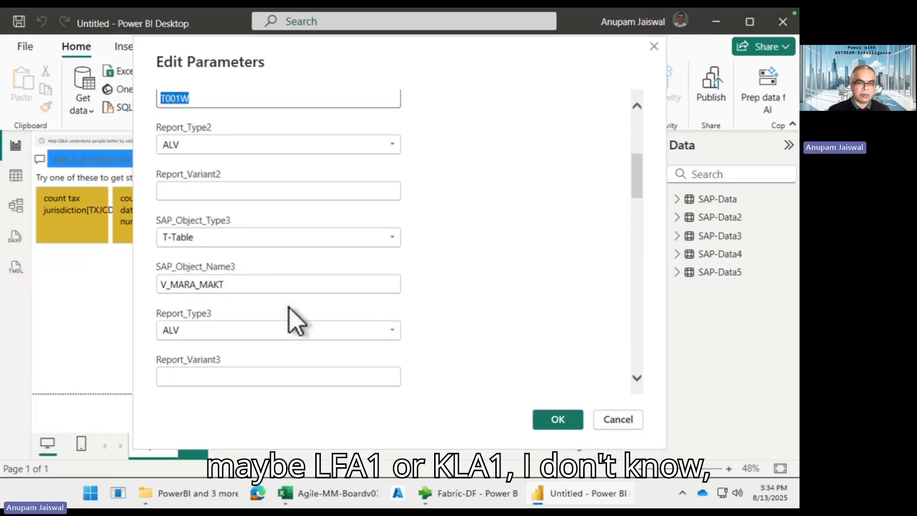
pyautogui.scroll(-5, 289, 308)
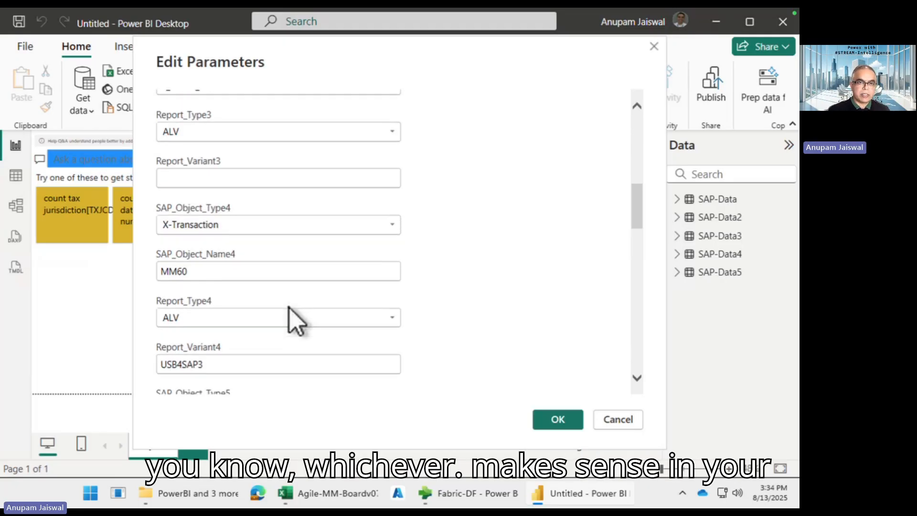
pyautogui.scroll(-14, 289, 308)
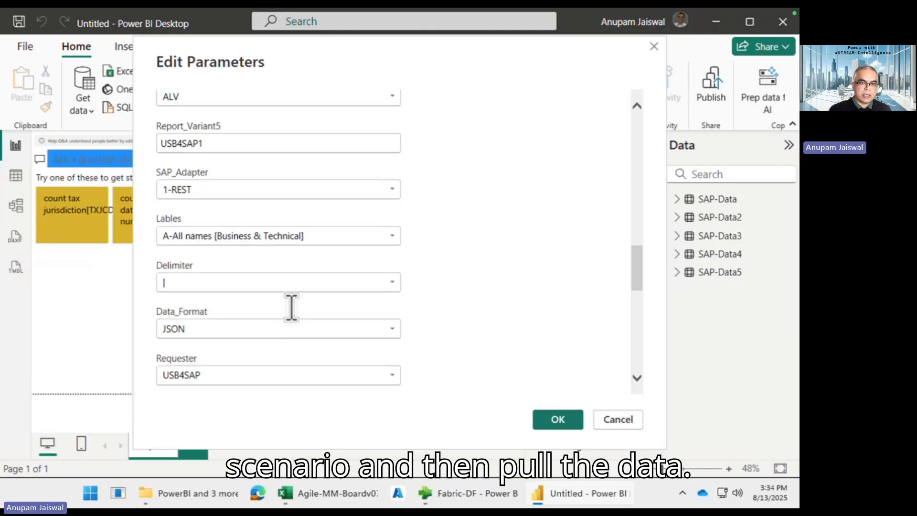
pyautogui.scroll(-7, 296, 321)
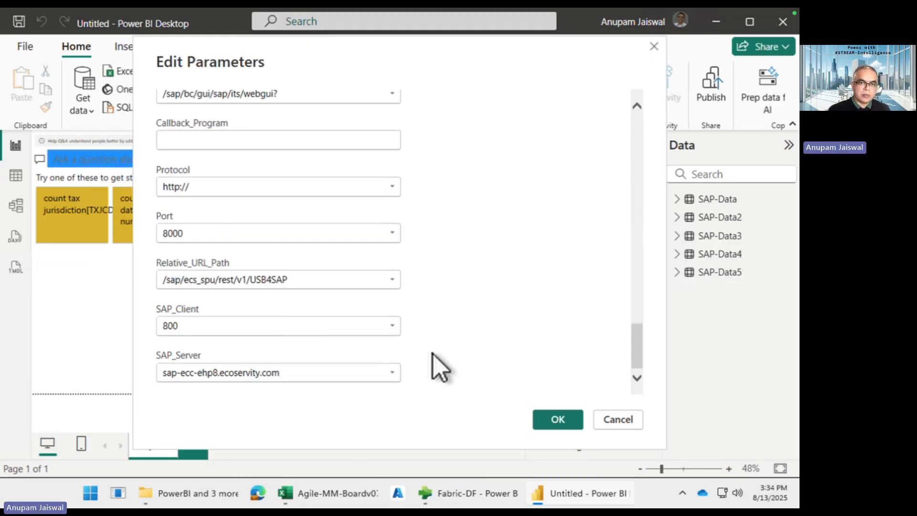
pyautogui.scroll(4, 469, 329)
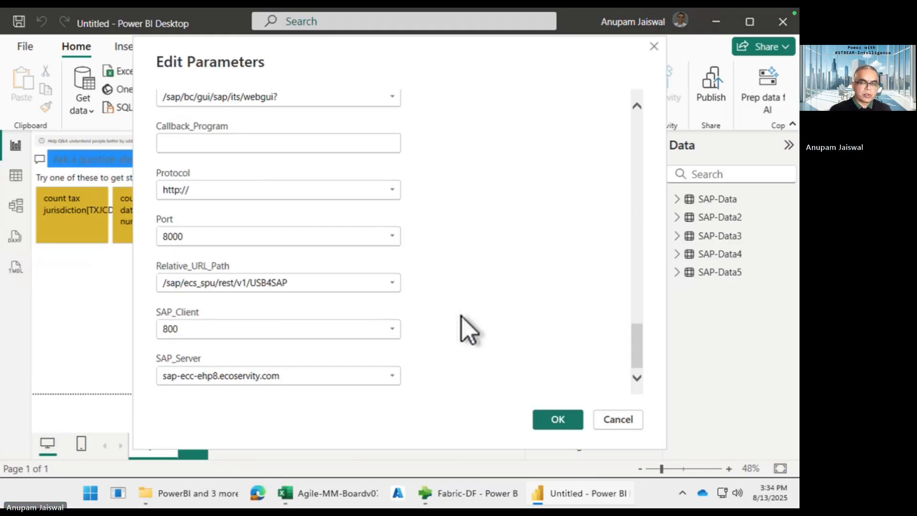
pyautogui.scroll(5, 468, 329)
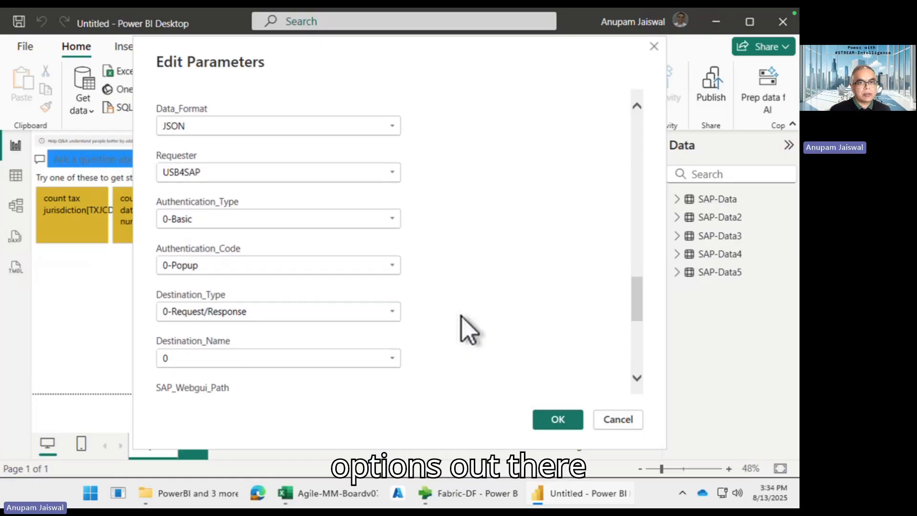
pyautogui.scroll(-1, 468, 328)
pyautogui.scroll(-2, 468, 330)
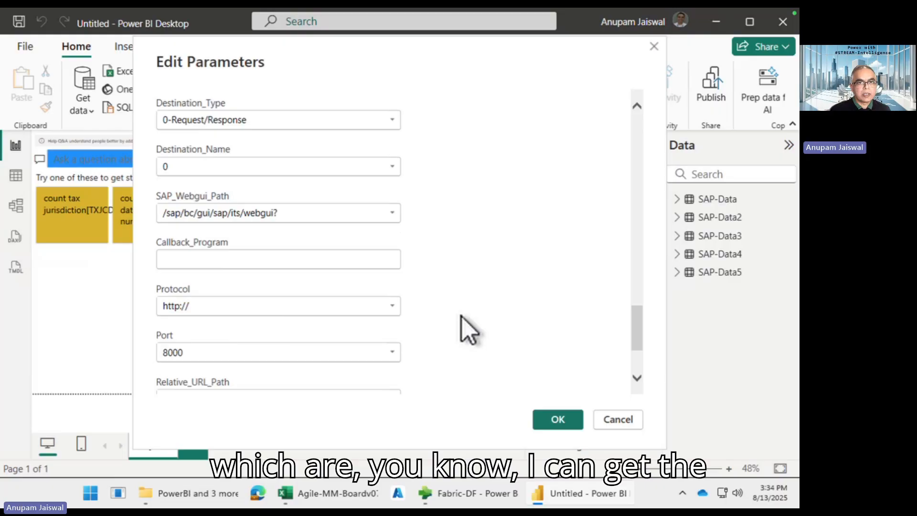
pyautogui.scroll(10, 469, 329)
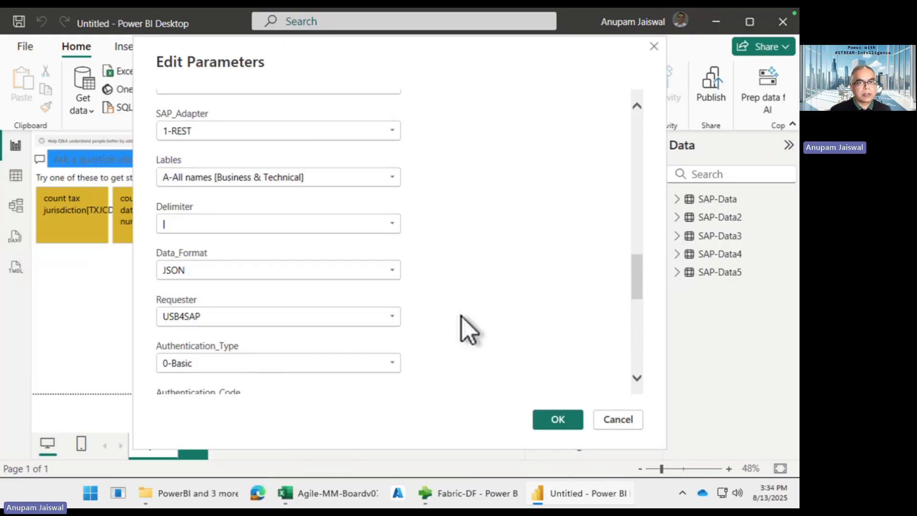
pyautogui.scroll(1, 466, 330)
pyautogui.click(392, 220)
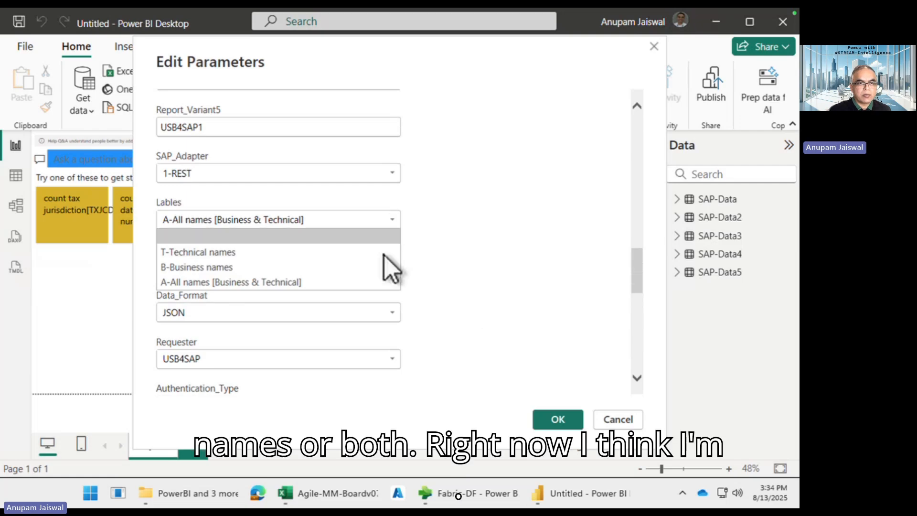
pyautogui.click(492, 241)
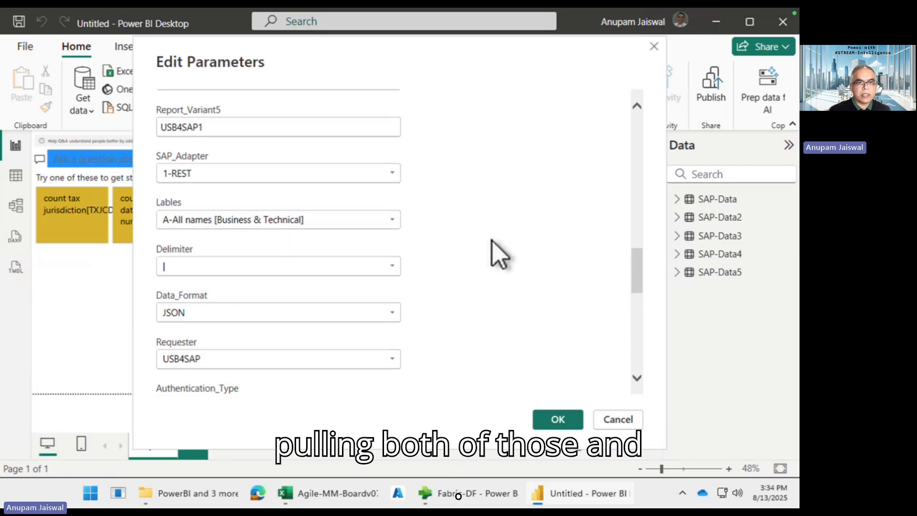
pyautogui.scroll(8, 499, 253)
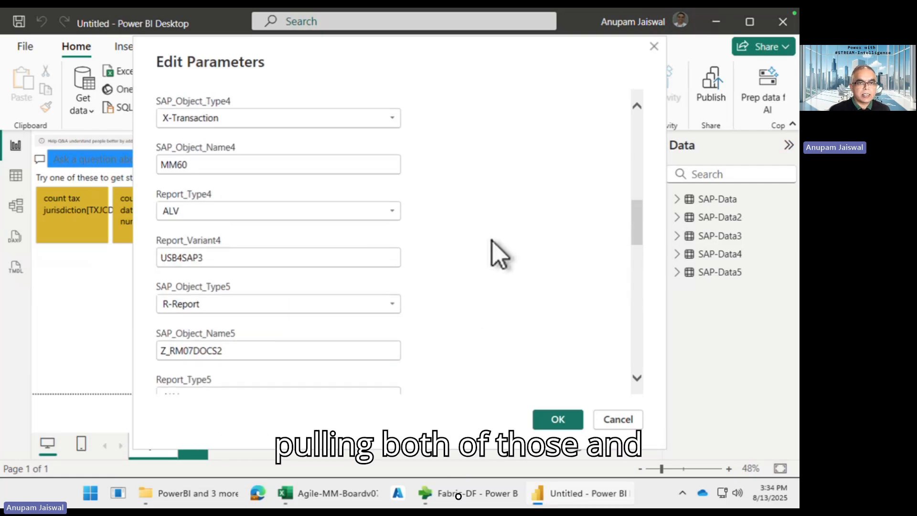
pyautogui.scroll(4, 488, 240)
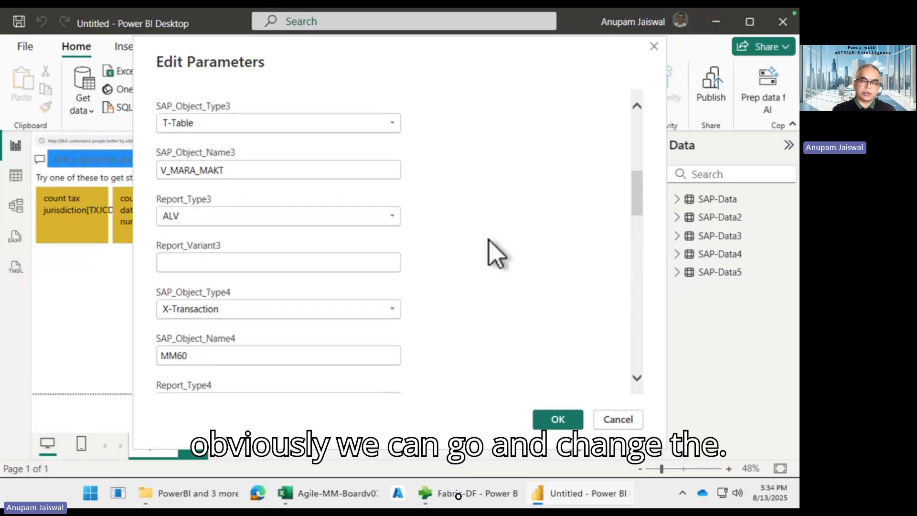